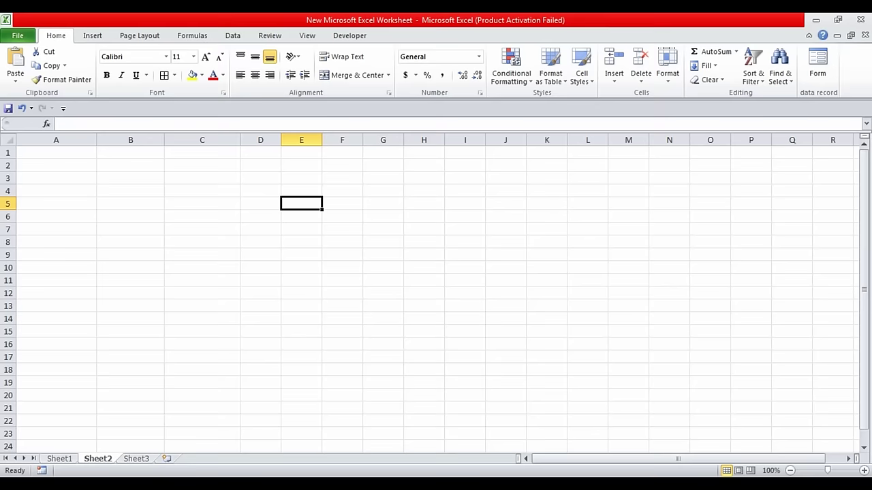
Widen columns E and B, then enter 125 and 1451 in B2:B3.
drag(321, 139, 364, 140)
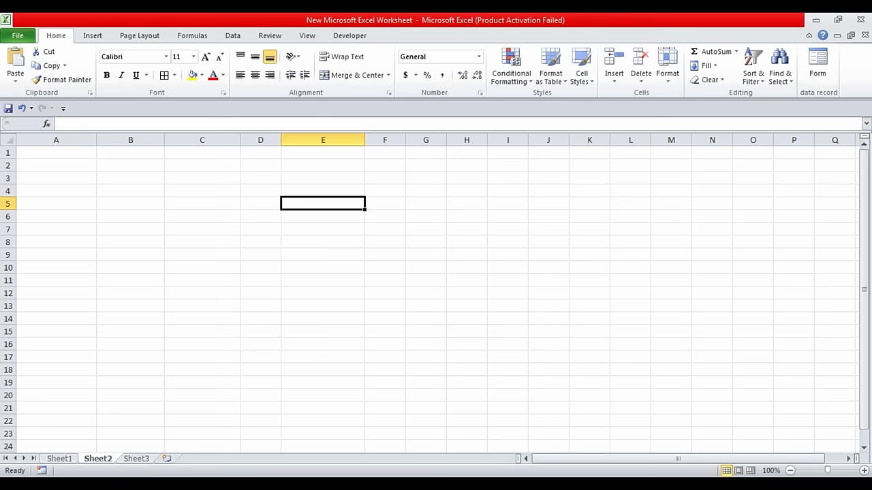
drag(164, 139, 183, 140)
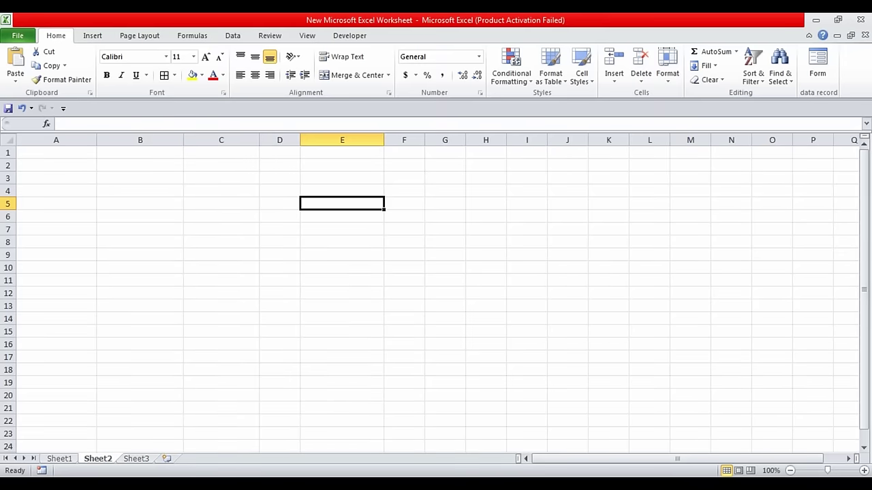
click(140, 164)
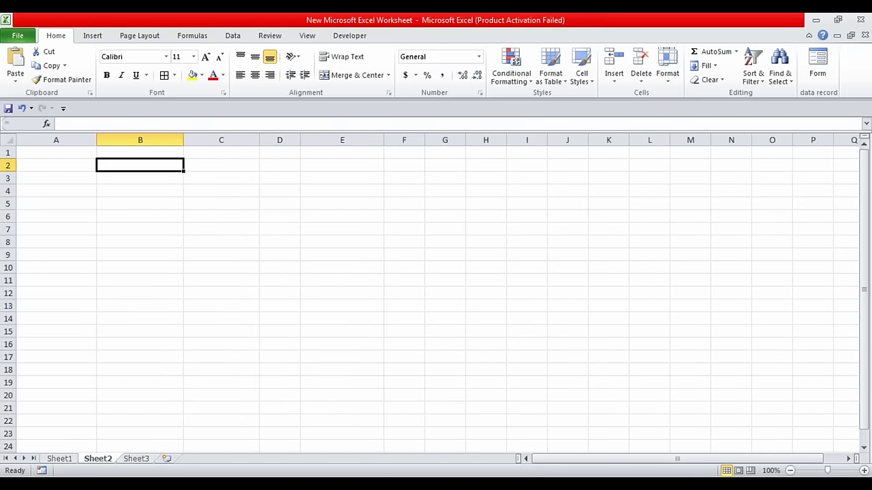
text(125)
key(Return)
text(145)
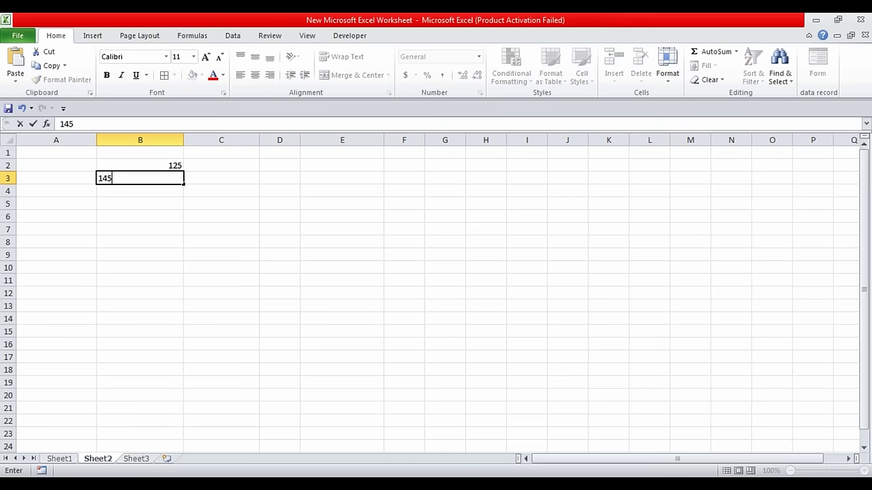
text(1)
key(Return)
Enter 5414, 5541, 6574 and 5274 in B4:B7.
text(5414)
key(Return)
text(55)
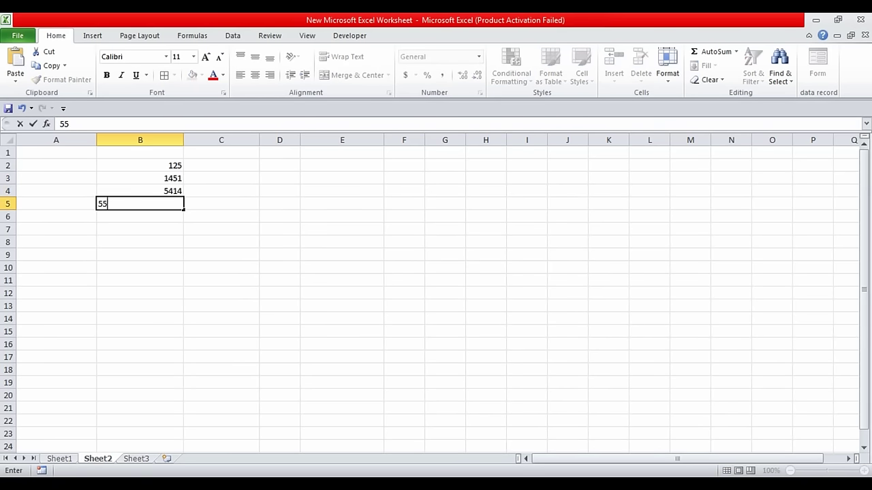
text(41)
key(Return)
text(6574)
key(Return)
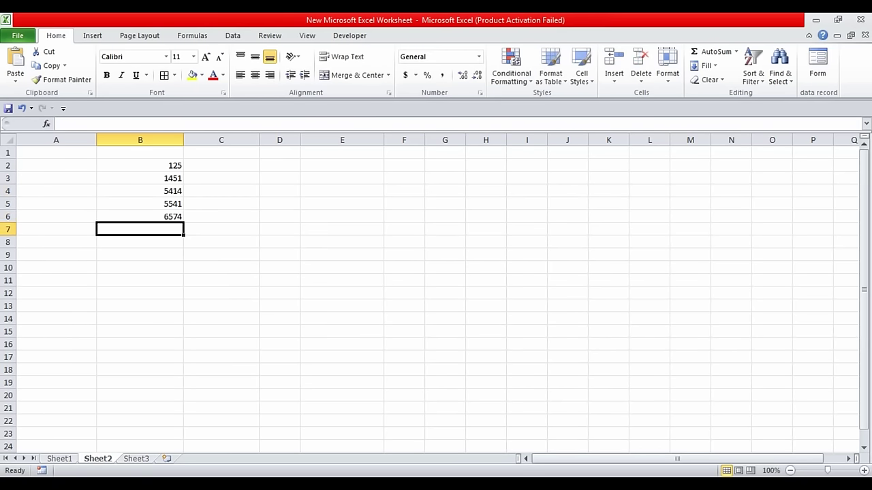
text(5274)
key(Return)
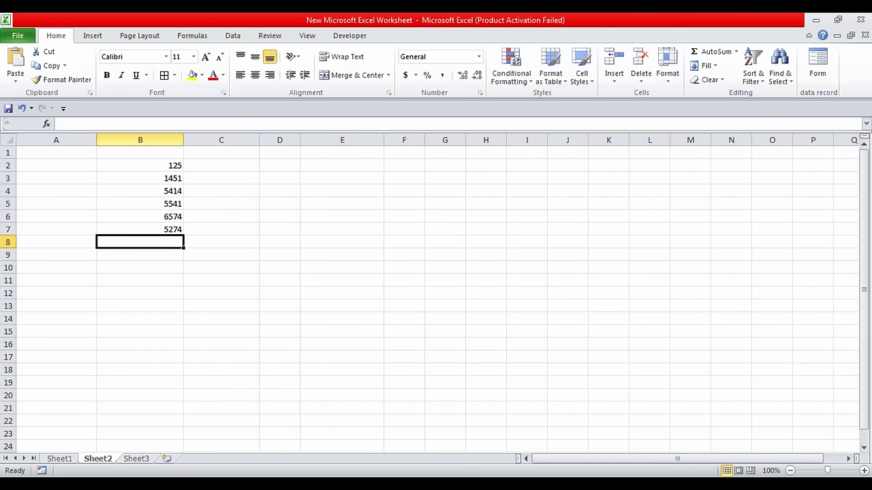
Apply the two-decimal Number format to column B.
click(140, 140)
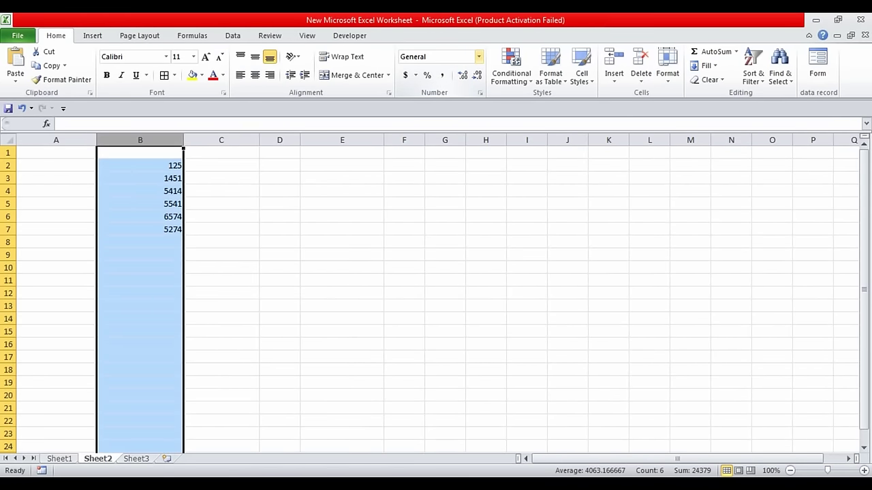
click(479, 56)
click(479, 56)
click(445, 102)
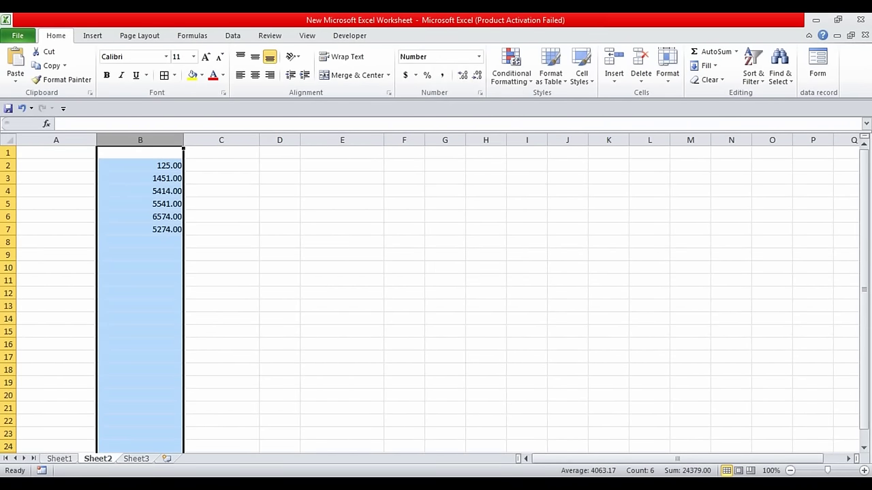
click(280, 216)
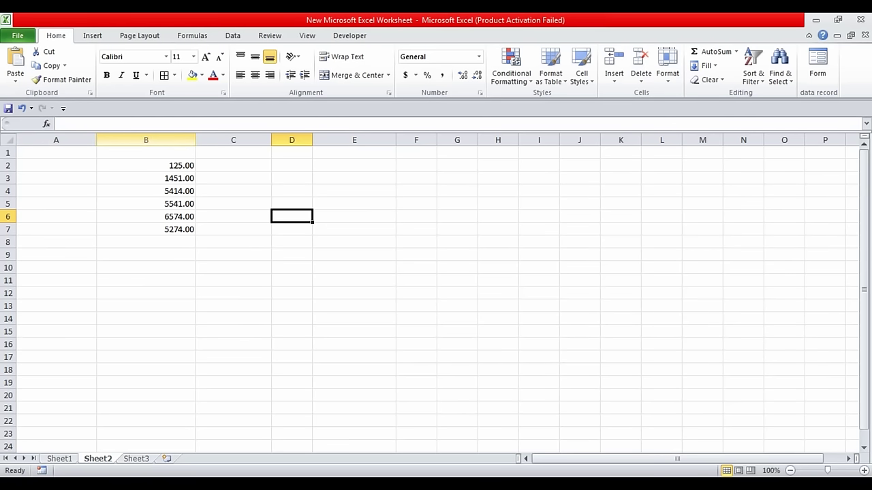
Enlarge column B's font to size 20 and widen the column to fit.
click(145, 139)
key(ctrl+shift+period)
key(ctrl+shift+period)
key(ctrl+shift+period)
key(ctrl+shift+period)
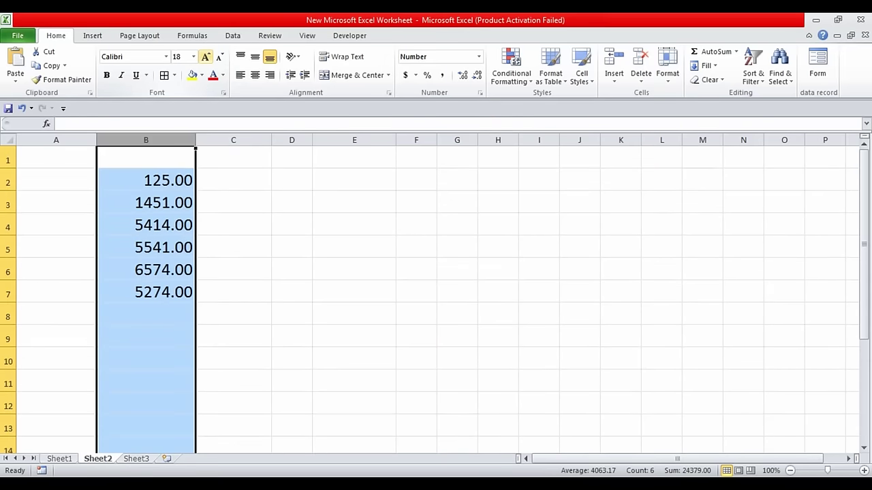
click(267, 269)
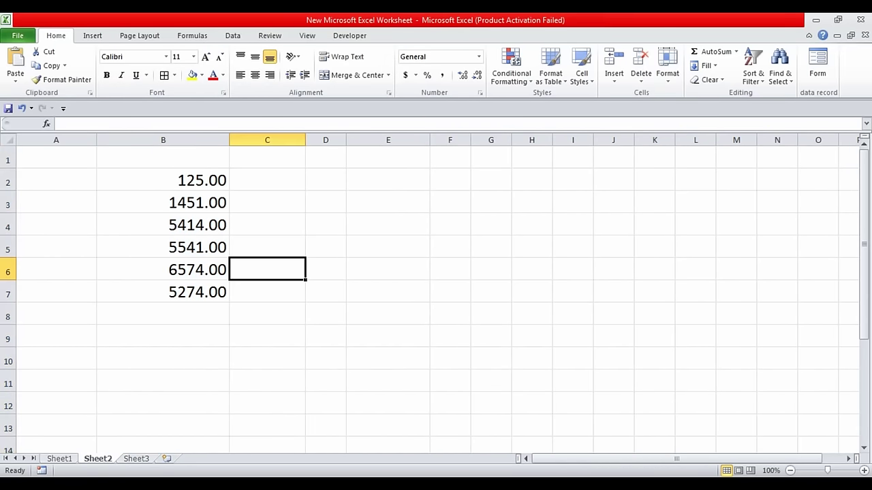
click(163, 313)
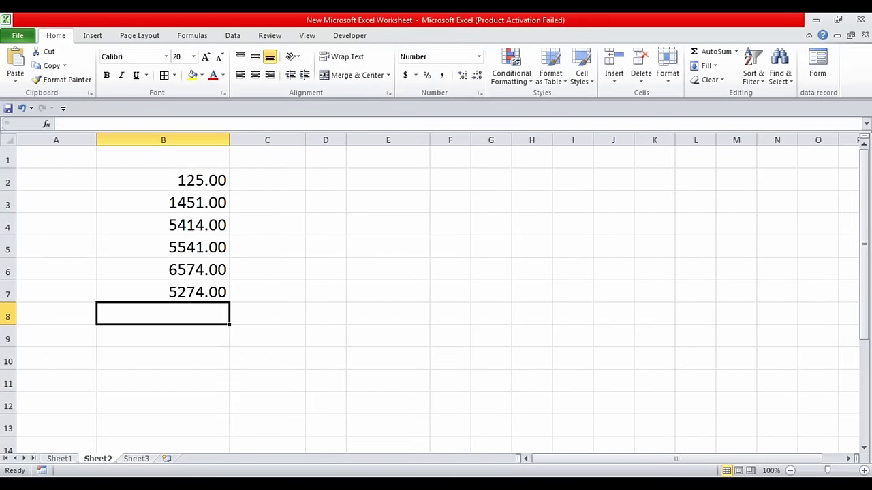
AutoSum B2:B7 into B8 as =SUM(B2:B7), showing 24379.00.
drag(163, 180, 163, 292)
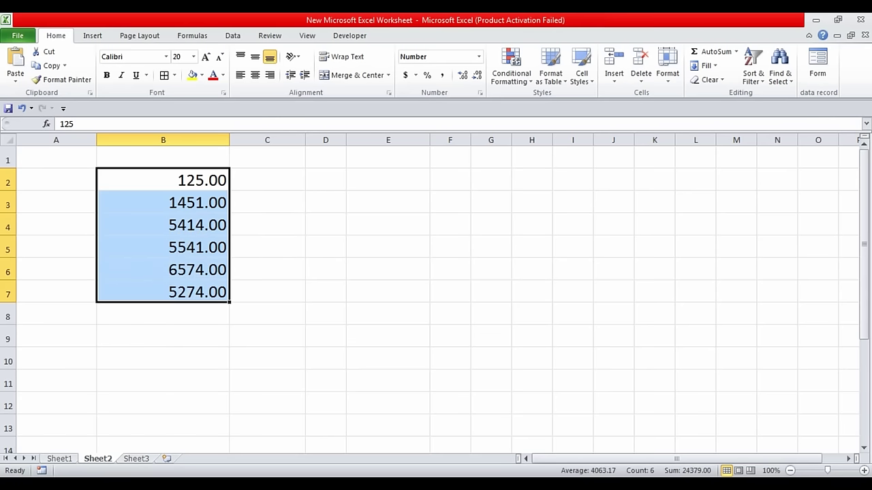
click(325, 291)
click(163, 179)
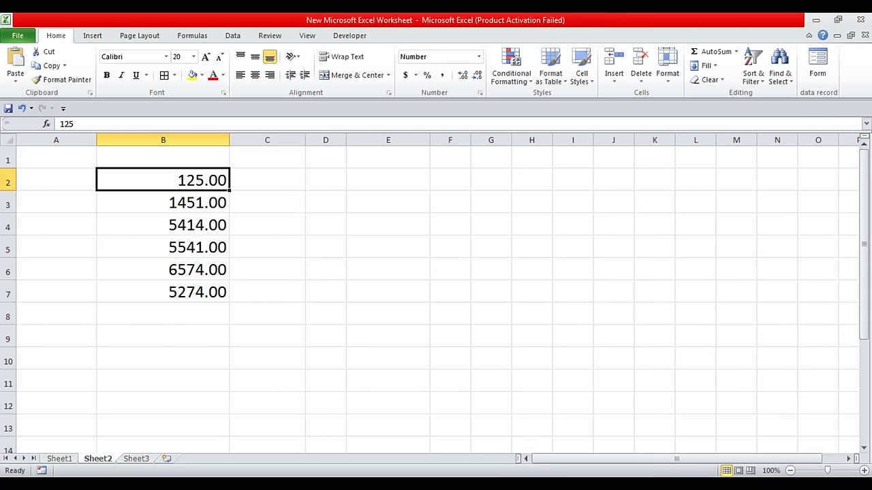
key(shift+Down)
key(shift+Down)
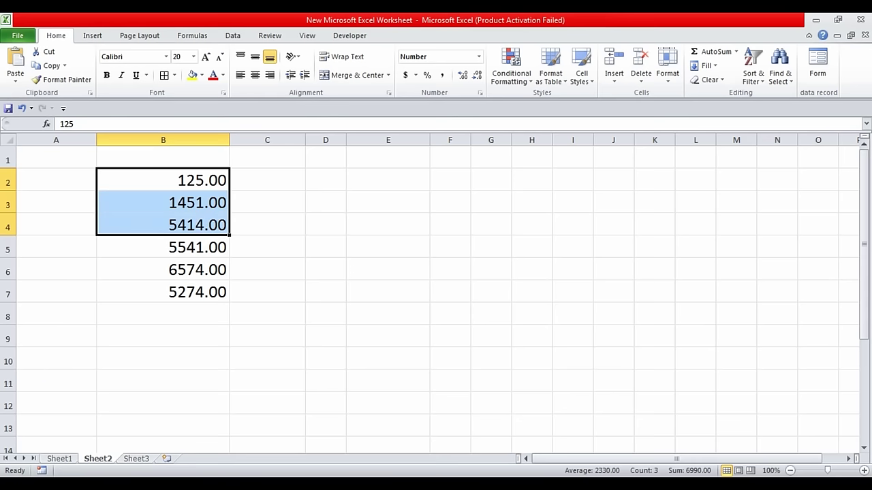
key(shift+Down)
key(shift+Down)
key(shift+Down)
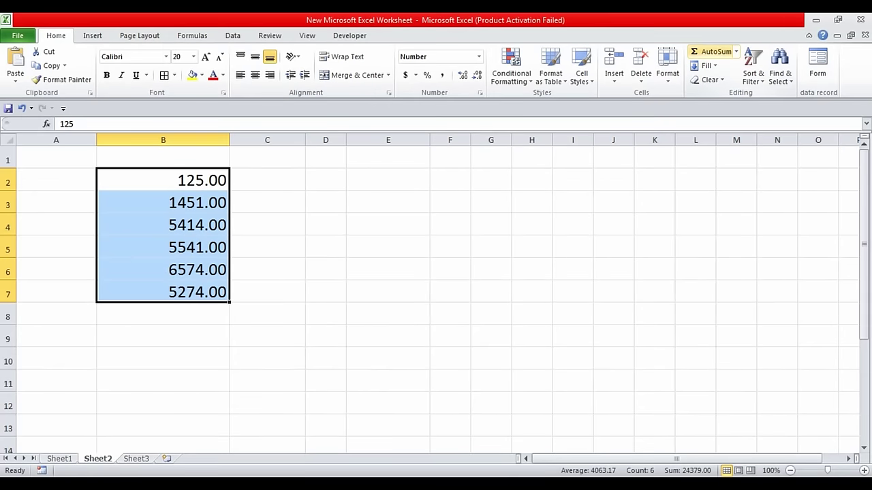
click(712, 52)
click(387, 313)
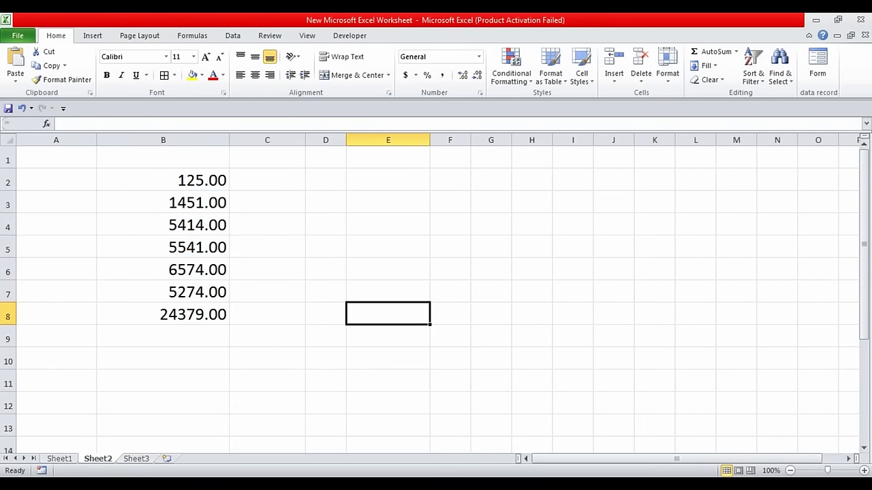
click(163, 314)
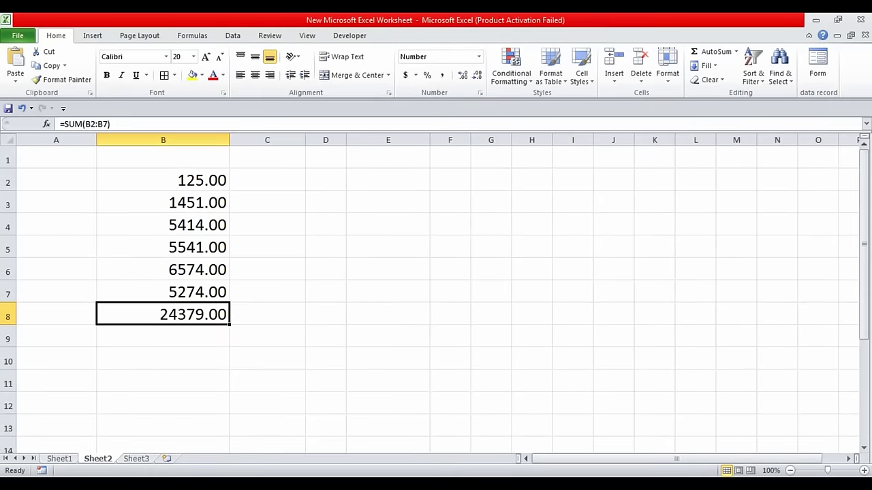
Check the B2 value and B8's =SUM(B2:B7) formula totalling 24379.00.
click(267, 314)
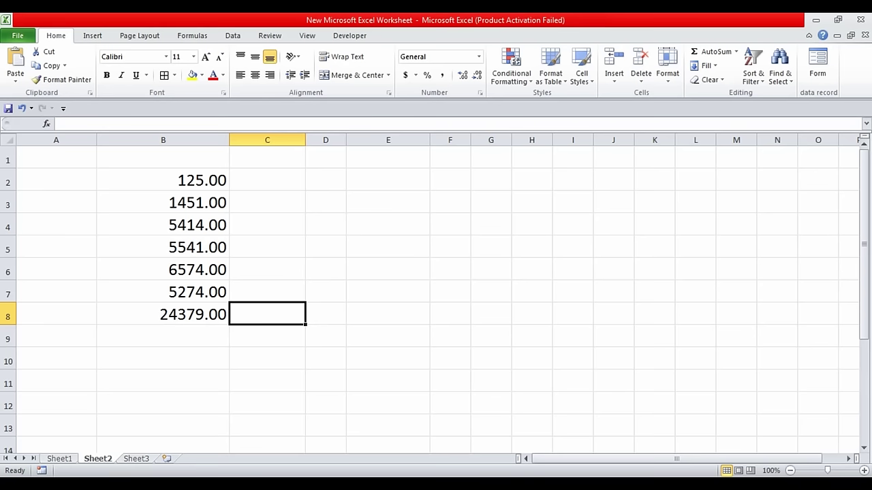
click(163, 180)
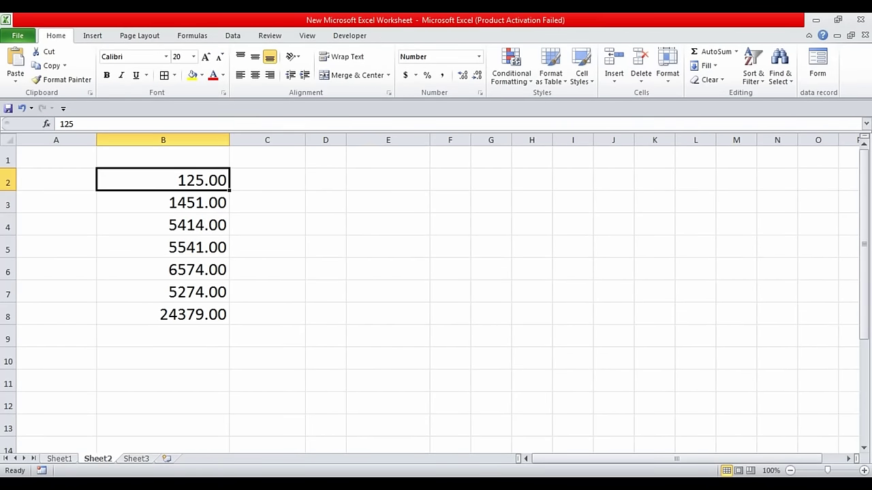
click(163, 314)
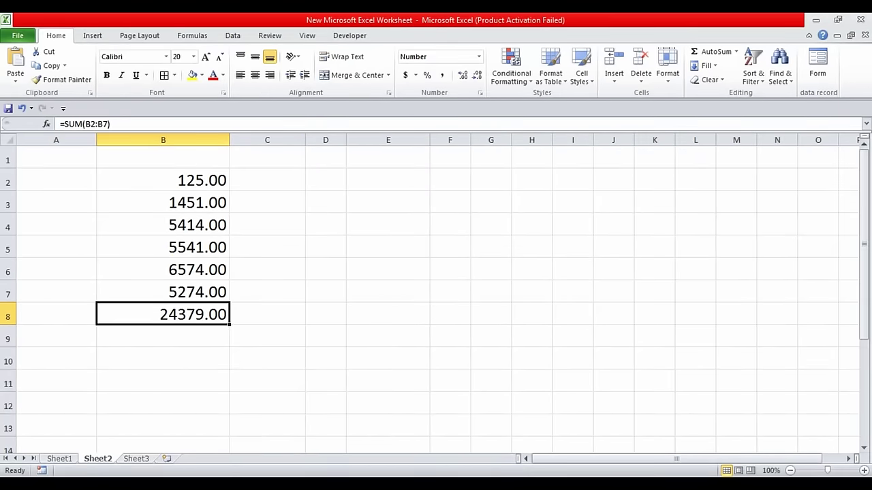
click(163, 179)
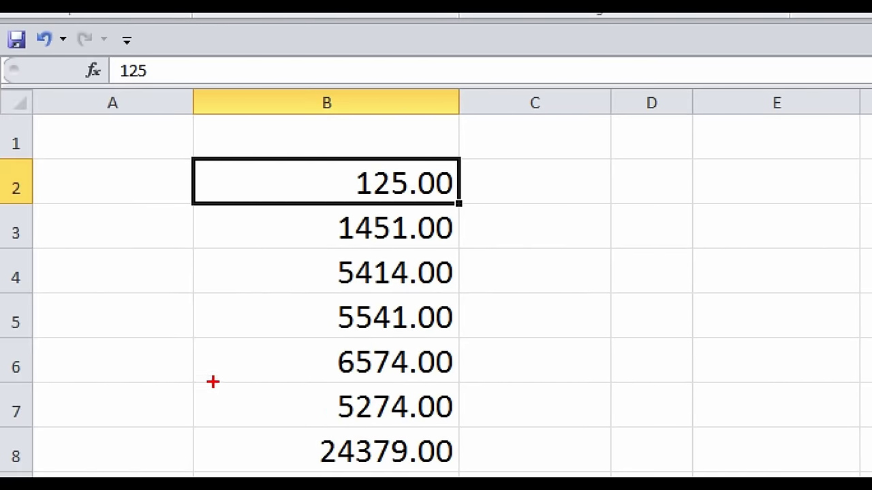
drag(212, 379, 484, 424)
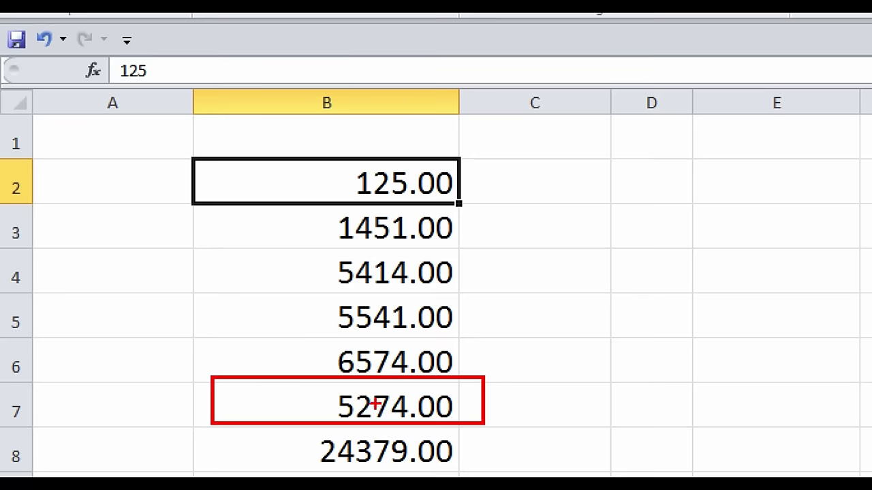
drag(2, 380, 64, 431)
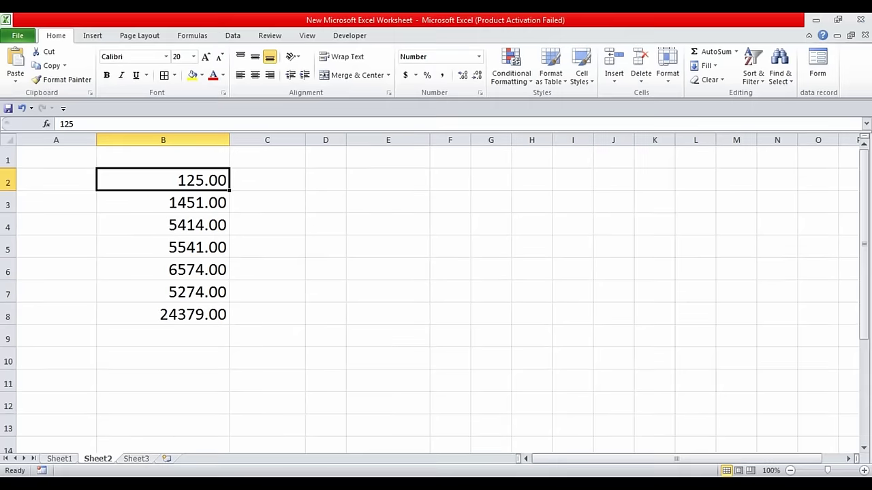
click(163, 314)
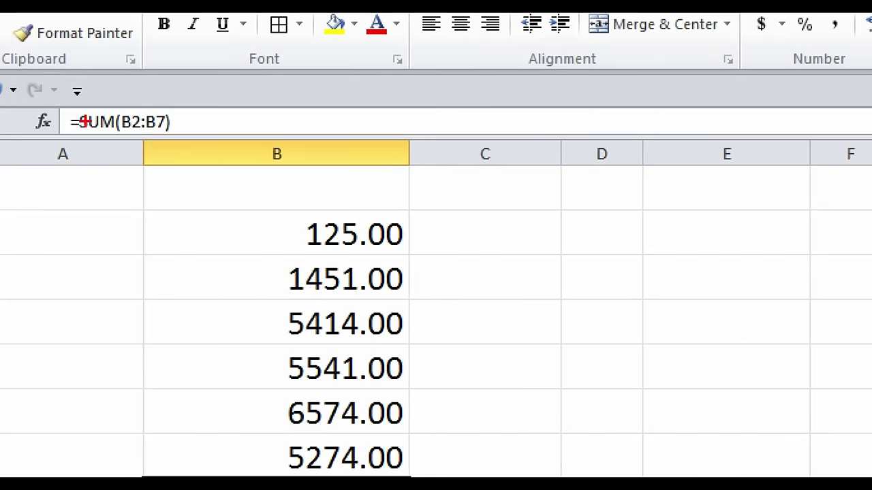
drag(46, 101, 213, 161)
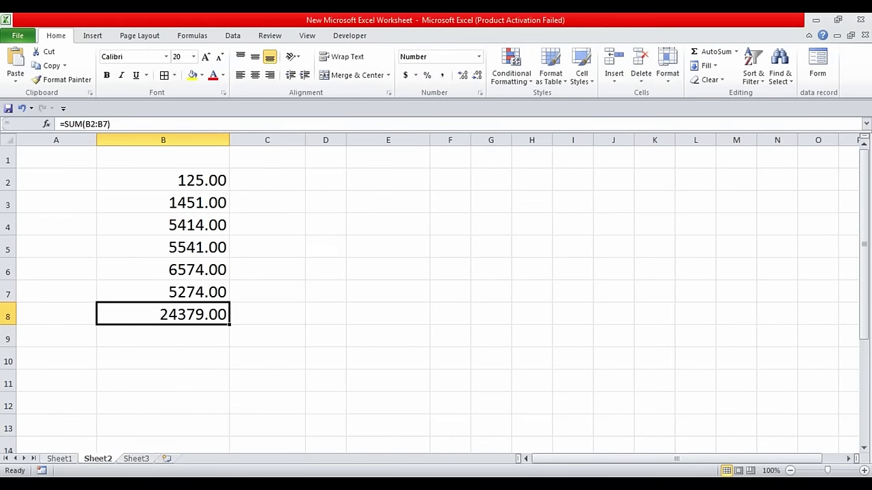
click(326, 338)
click(163, 314)
text(=)
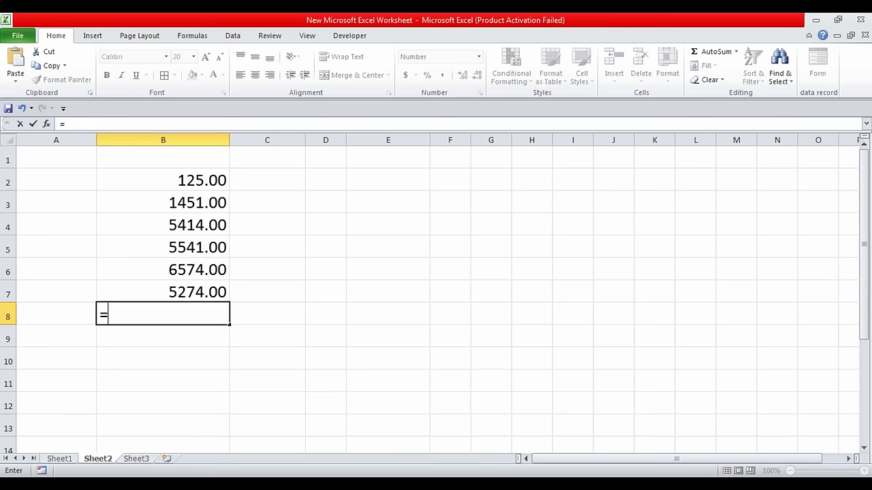
text(su)
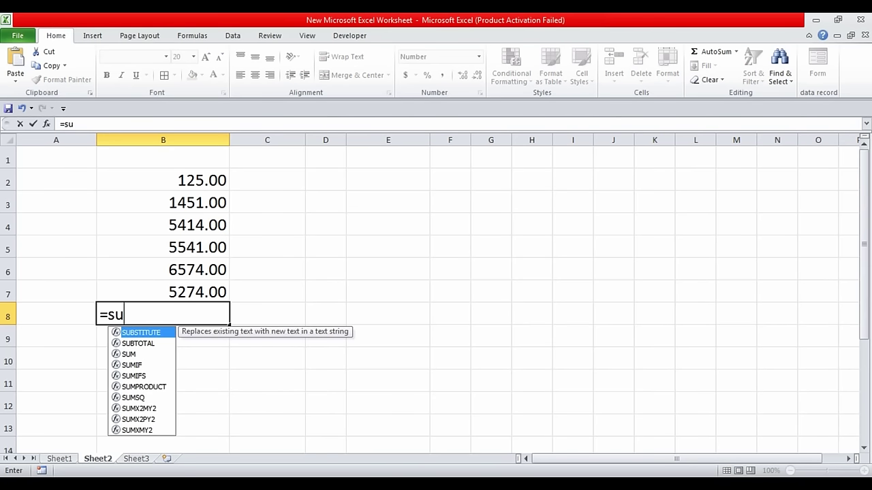
text(m)
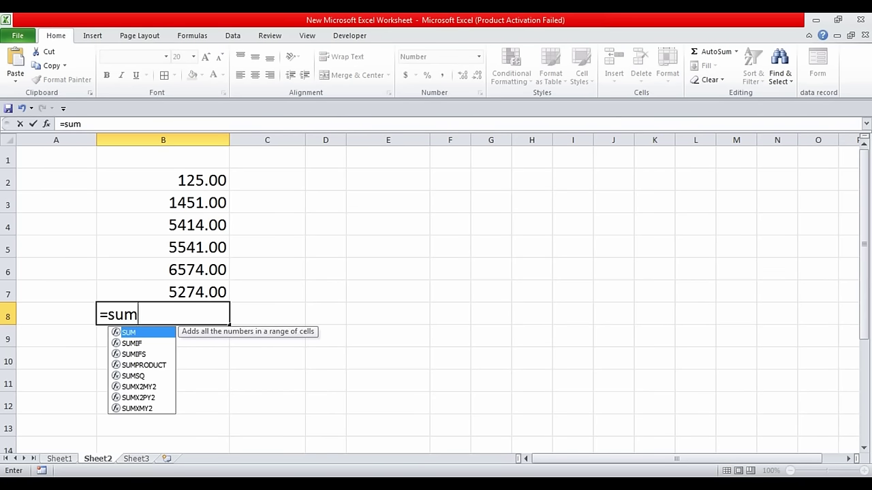
text(()
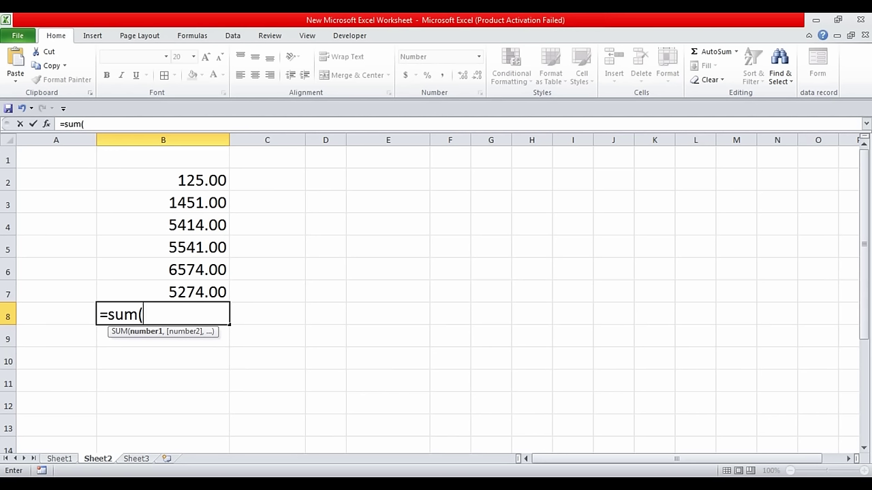
click(163, 291)
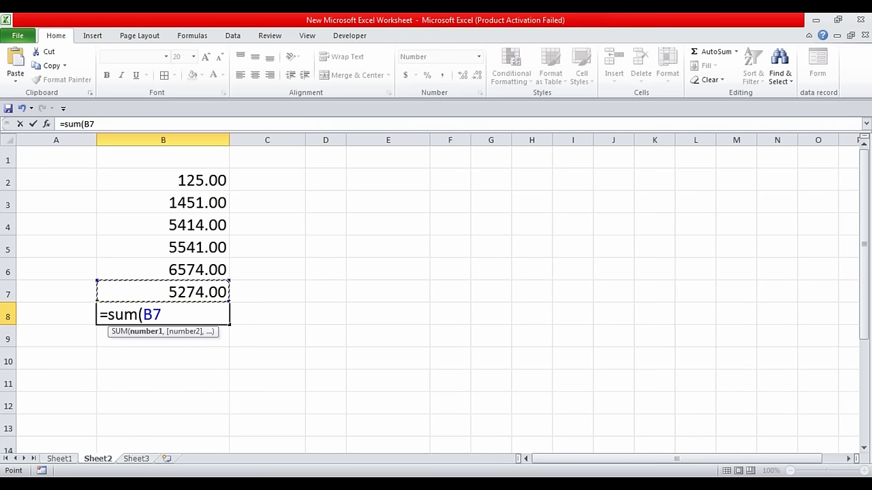
key(shift+Up)
key(shift+Up)
key(shift+Up)
key(shift+Up)
key(shift+Up)
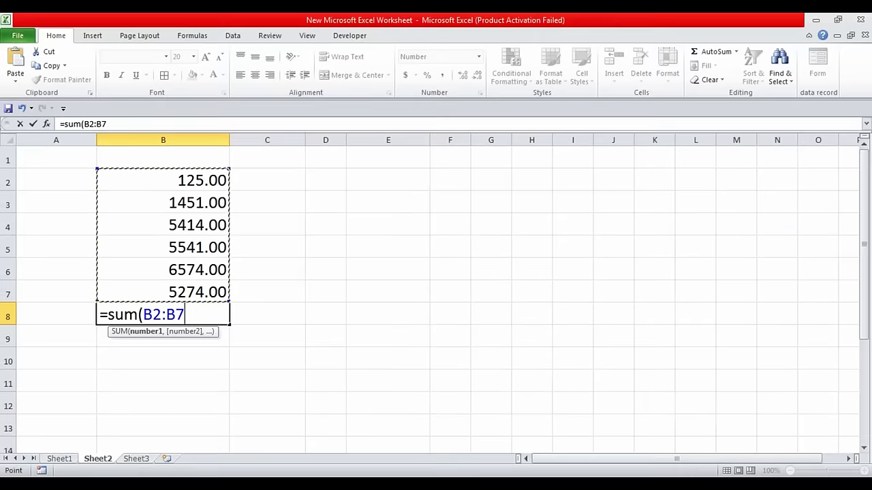
key(Return)
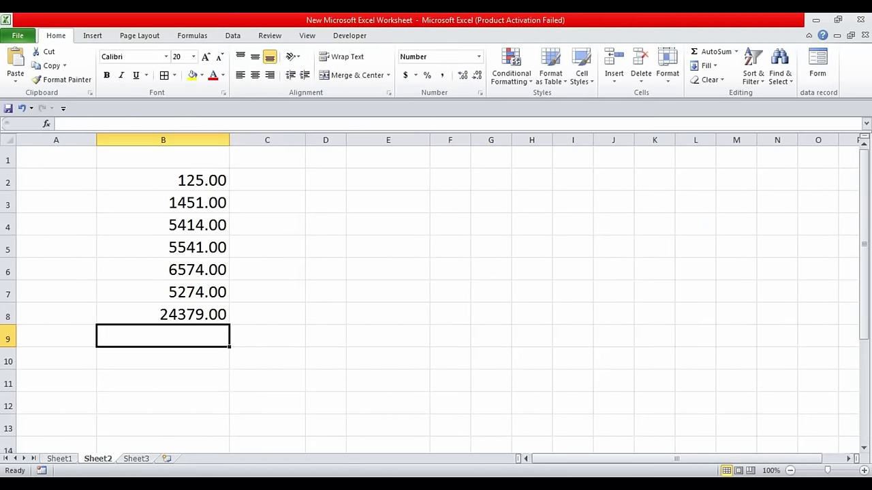
click(162, 314)
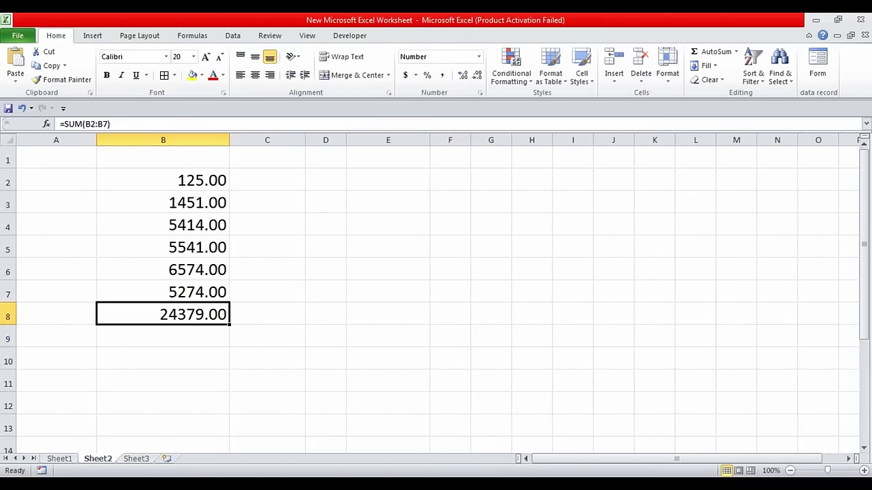
text(=)
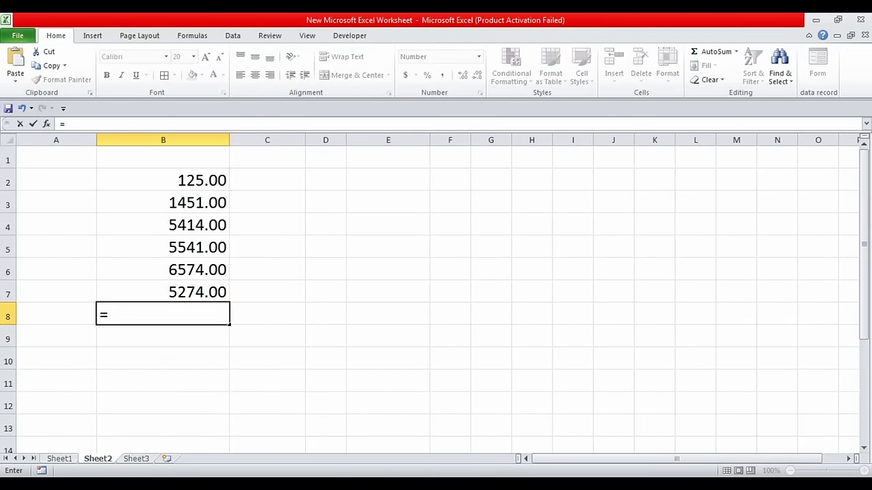
text(sum)
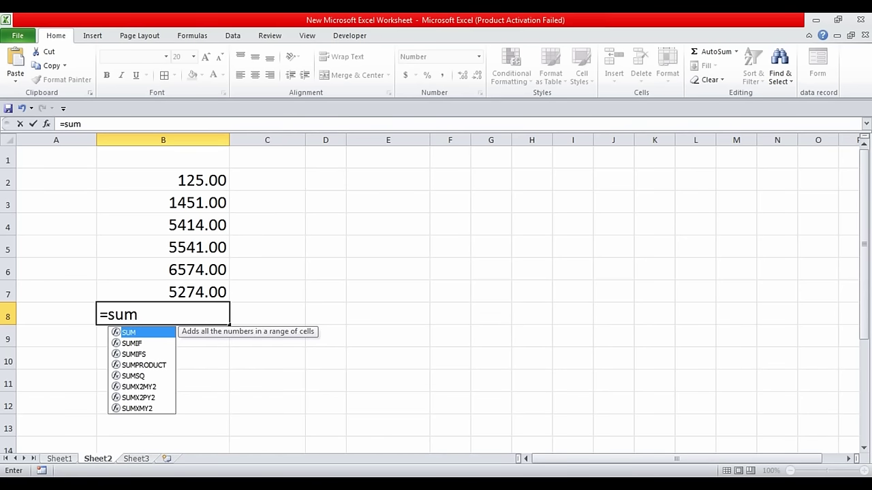
text(()
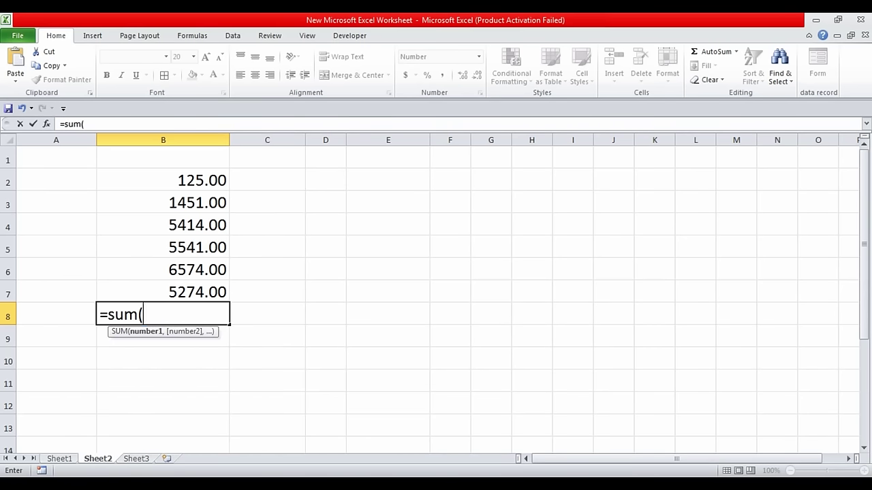
text(b2)
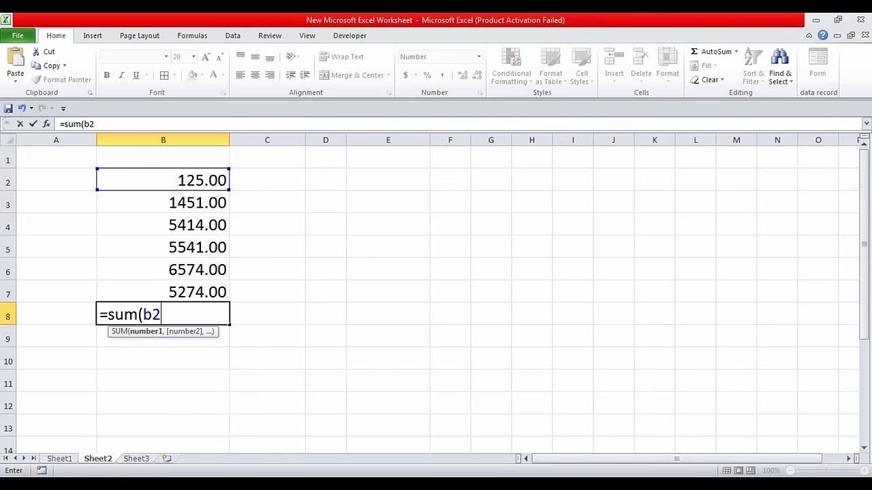
text(:)
text(b7)
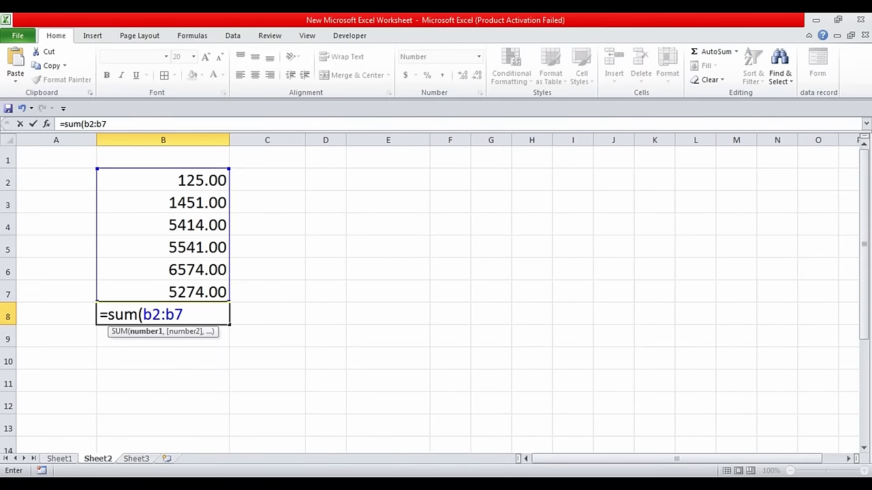
key(Return)
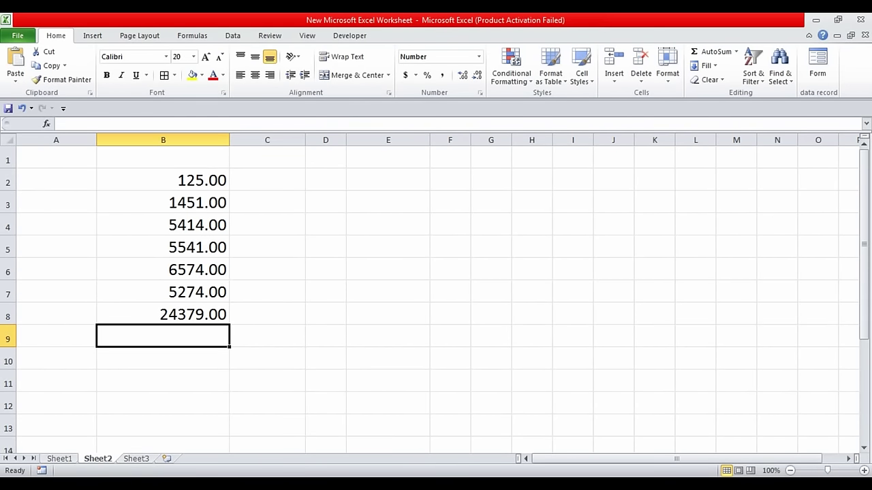
click(163, 314)
Clear the old values and total from B2:B8.
key(Delete)
key(Up)
key(Up)
key(Up)
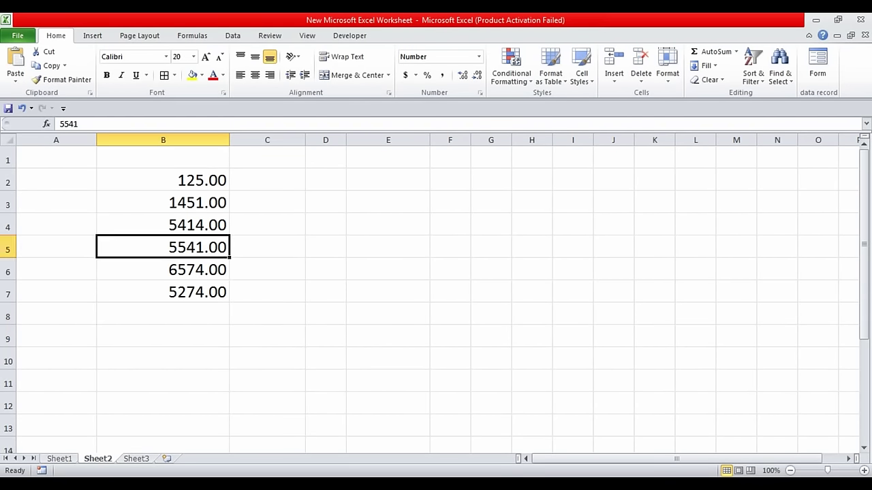
key(Up)
key(Up)
key(Up)
key(shift+Down)
key(shift+Down)
key(shift+Down)
key(shift+Down)
key(shift+Down)
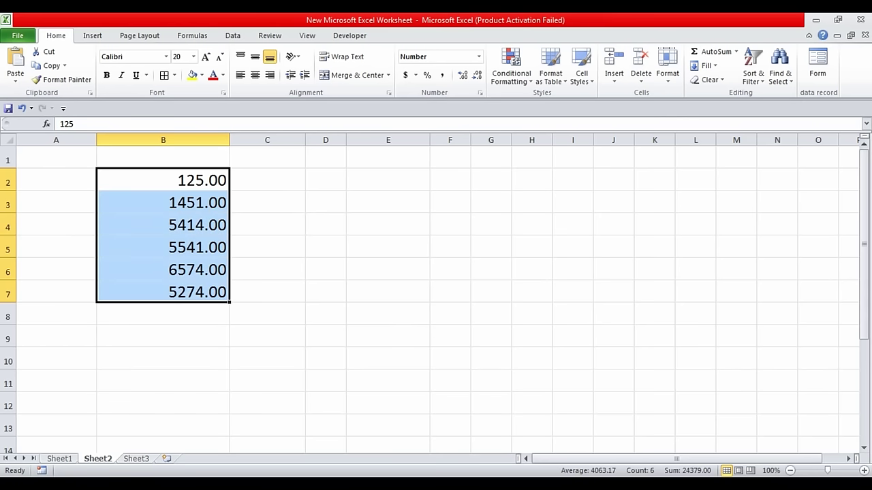
key(Delete)
key(Down)
key(Up)
Enter 11, 112, 14, 4550 and 554 across B2:F2.
text(11)
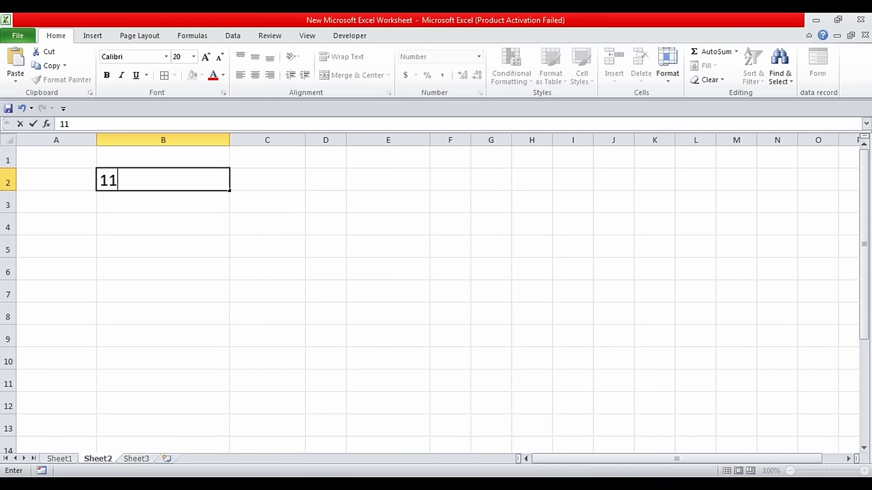
key(Tab)
text(112)
key(Tab)
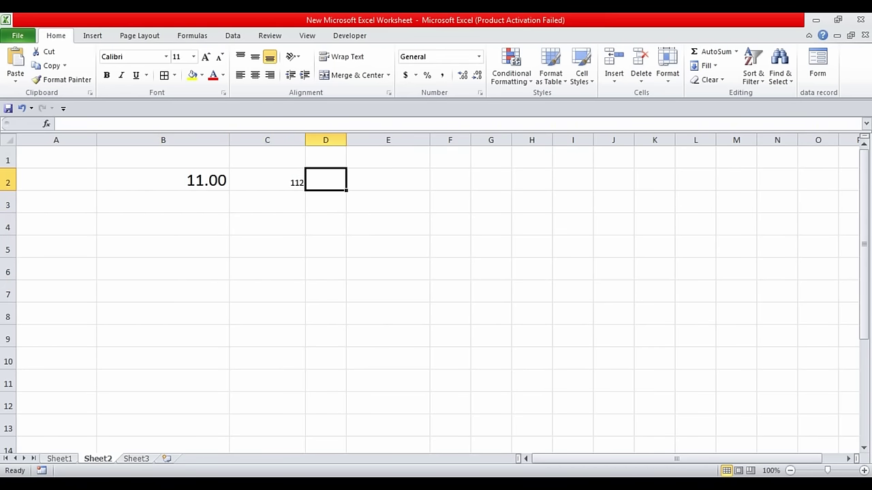
text(14)
key(Tab)
text(455)
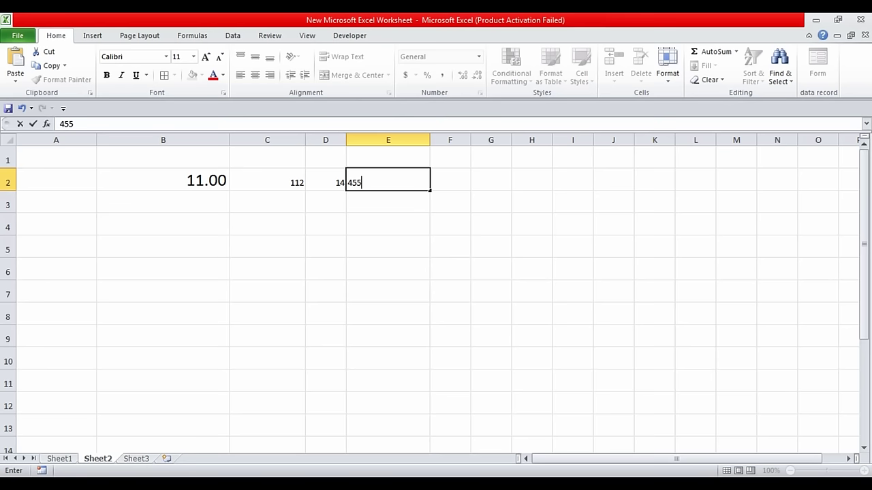
text(0)
key(Tab)
text(554)
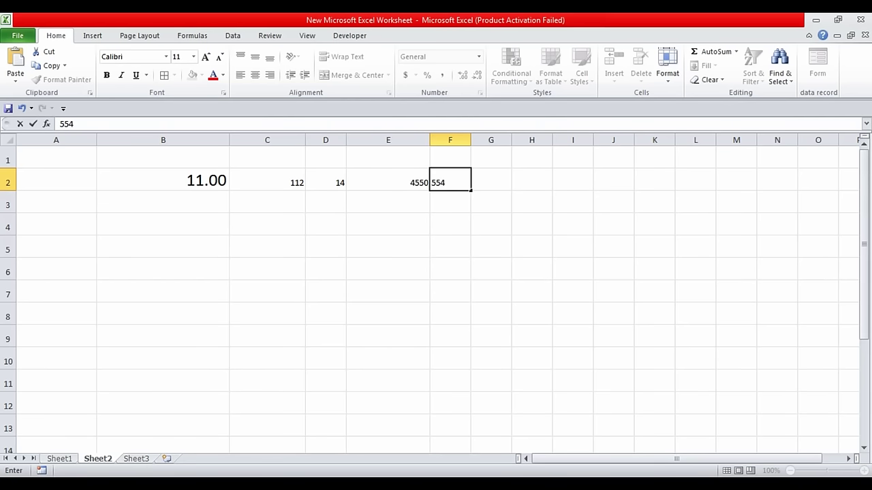
key(Down)
Enlarge the font of row 2 by two sizes.
click(8, 180)
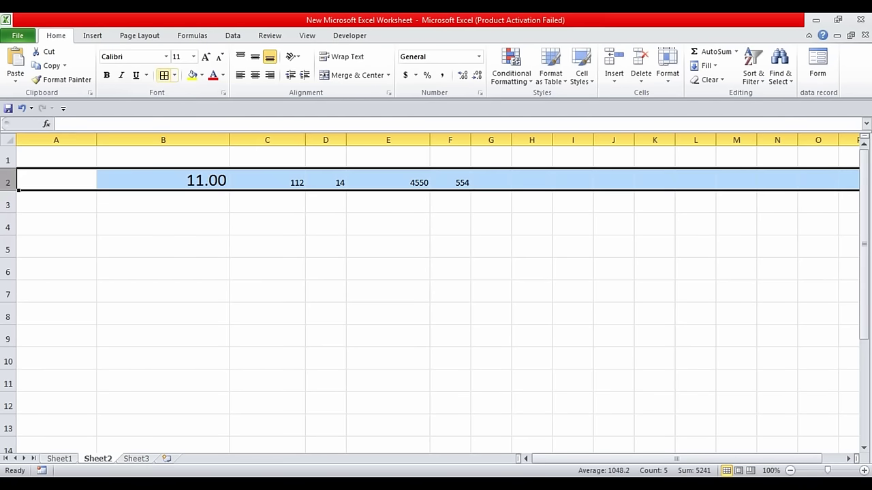
click(205, 57)
click(205, 56)
click(205, 57)
click(205, 56)
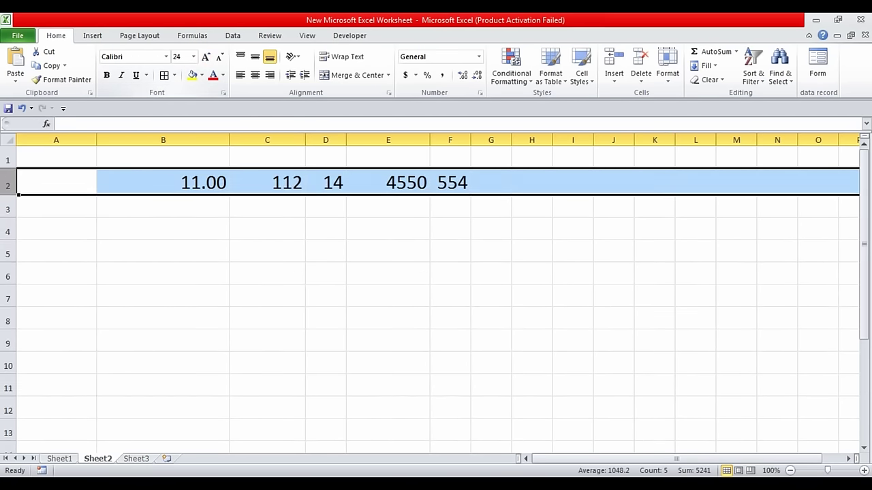
click(388, 247)
Show columns B through F with two decimals and widen column G.
drag(163, 140, 449, 140)
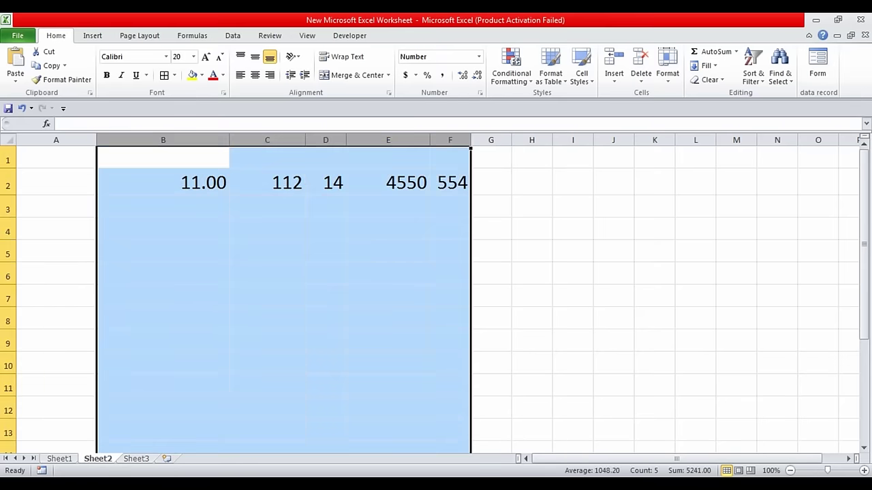
click(463, 75)
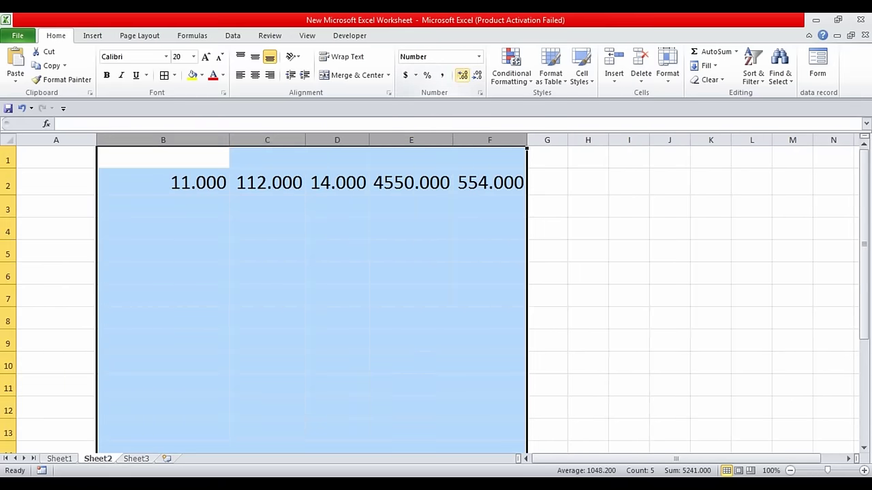
click(477, 75)
click(476, 75)
click(462, 75)
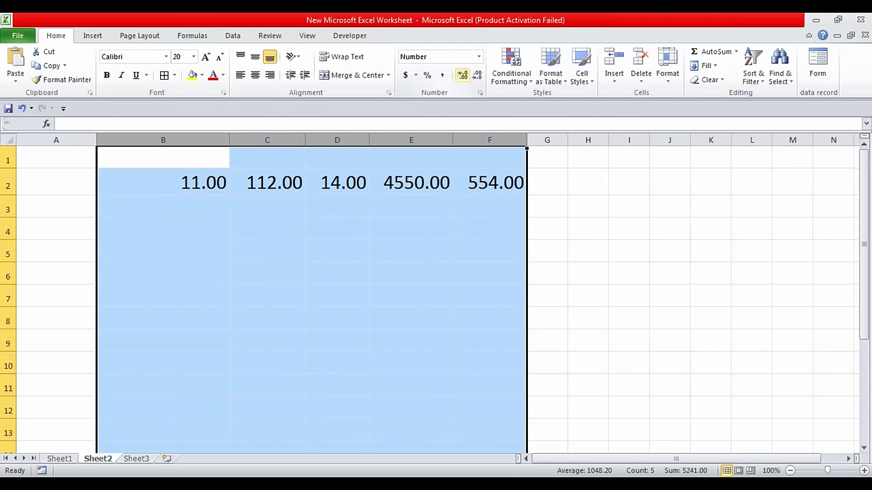
click(411, 228)
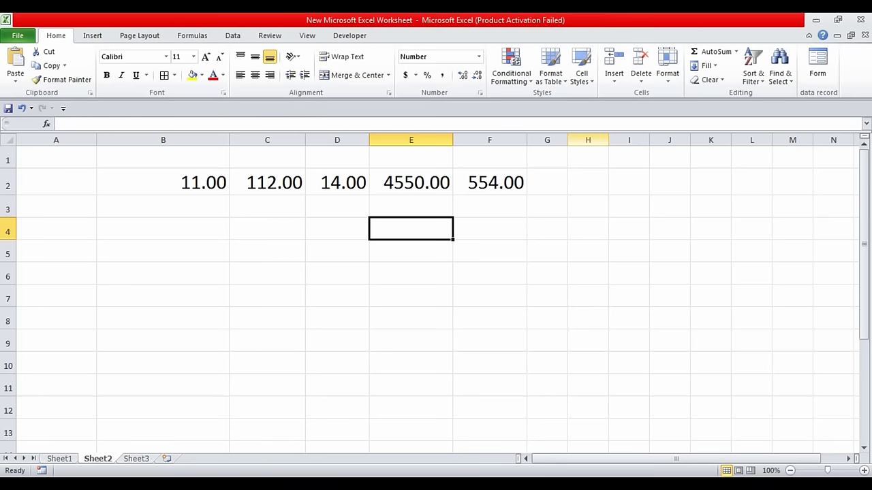
drag(588, 140, 629, 140)
drag(567, 140, 641, 139)
Enter =sum(b2:f2) in G2 to total the row's five numbers.
click(584, 181)
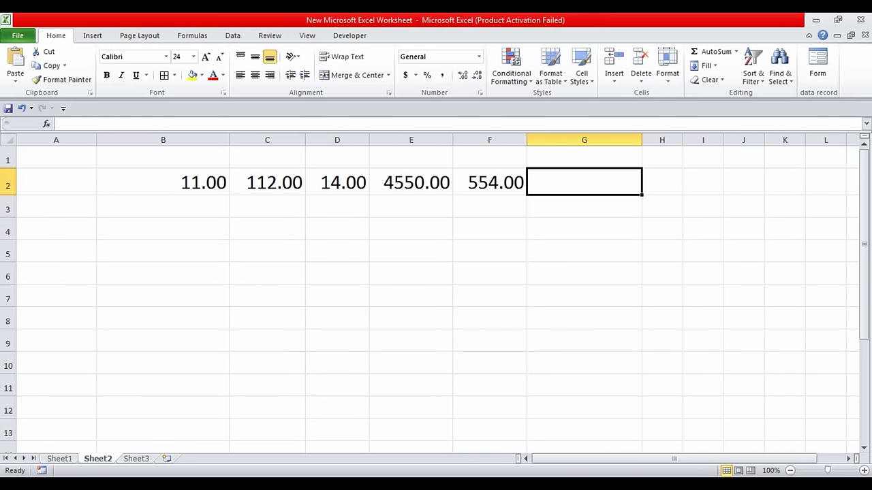
text(=)
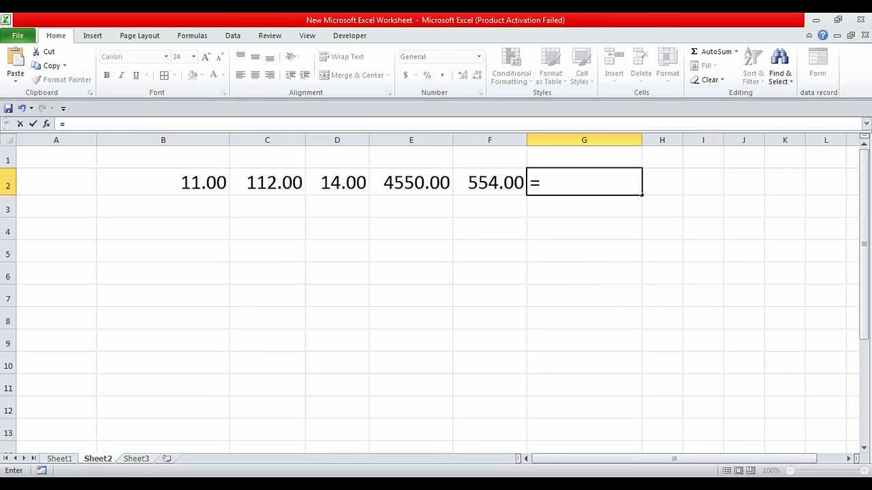
text(su)
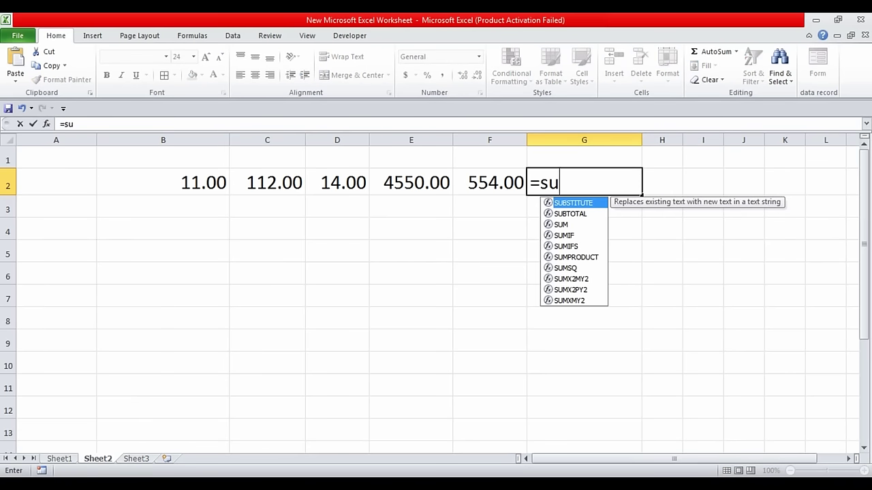
text(m)
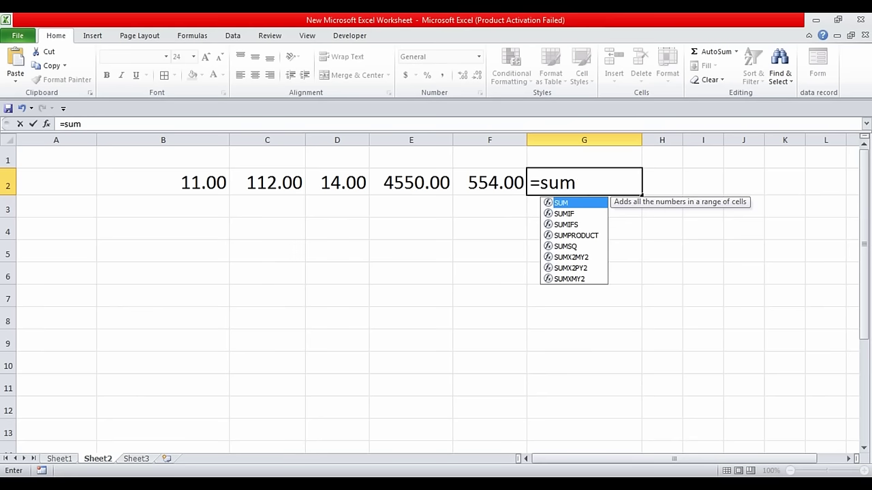
text(()
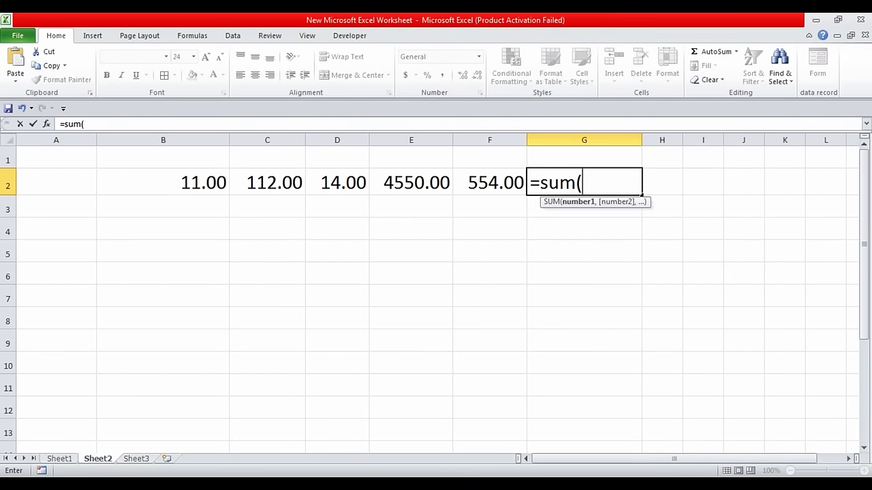
text(b)
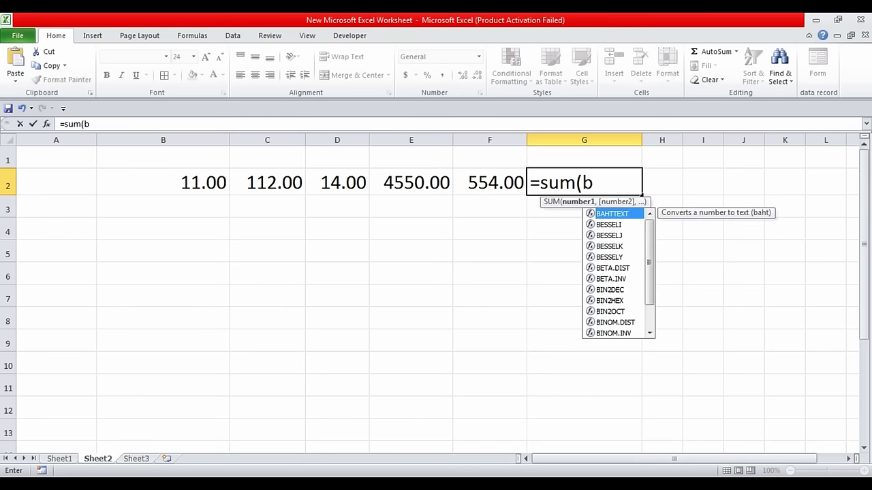
text(2)
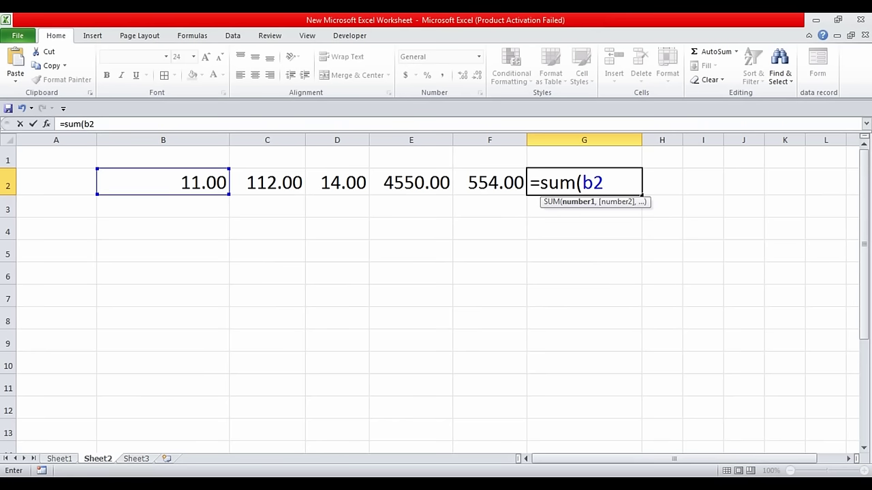
text(:)
text(f2)
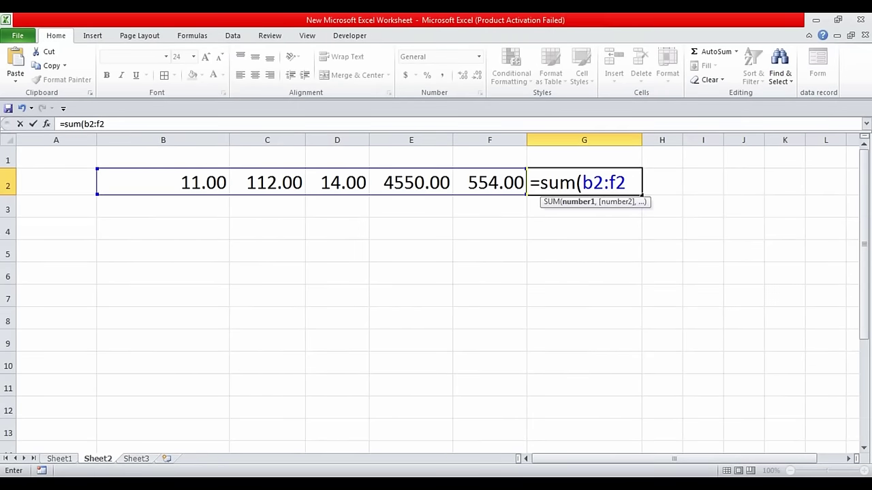
key(Return)
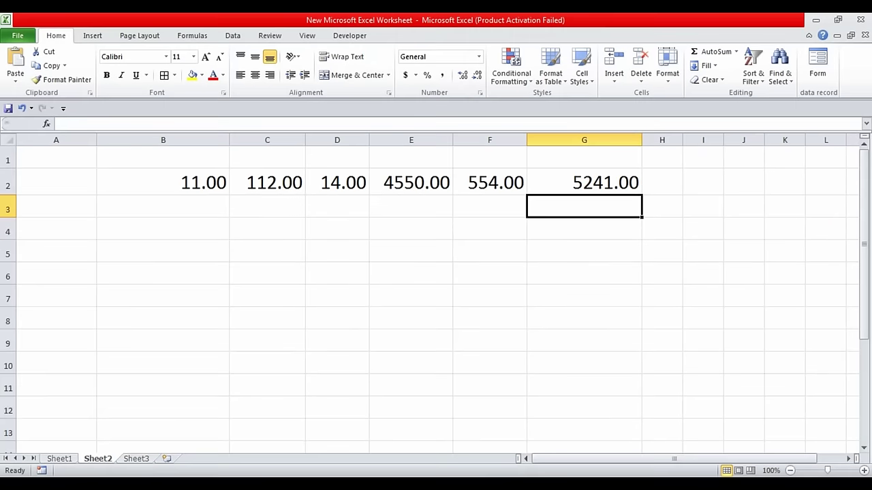
click(584, 182)
Delete G2's total and rebuild it with AutoSum as =SUM(B2:F2), showing 5241.00.
key(Delete)
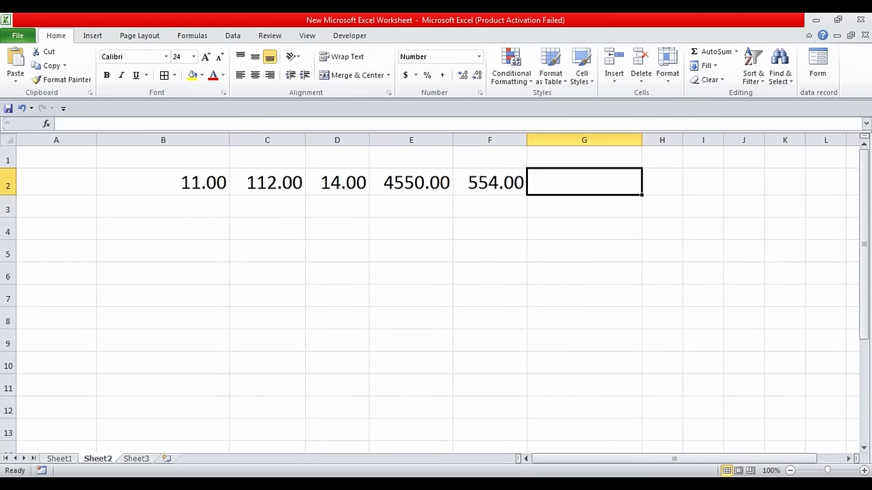
drag(162, 182, 489, 182)
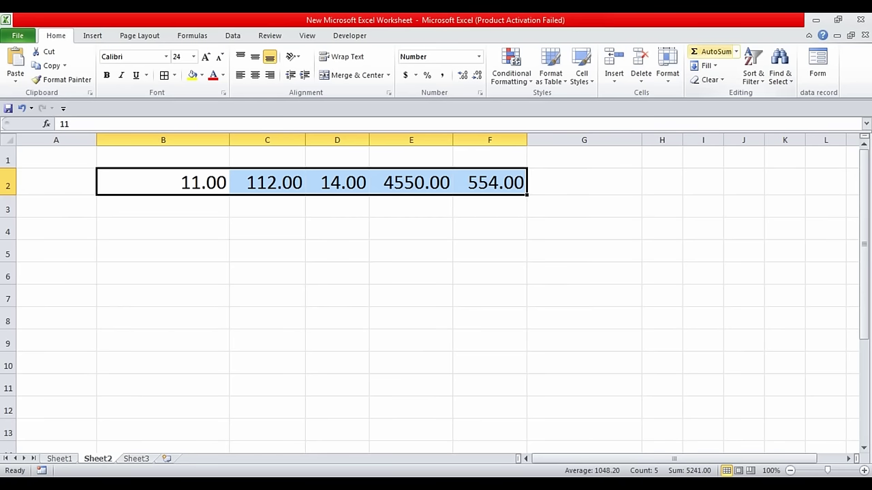
click(706, 51)
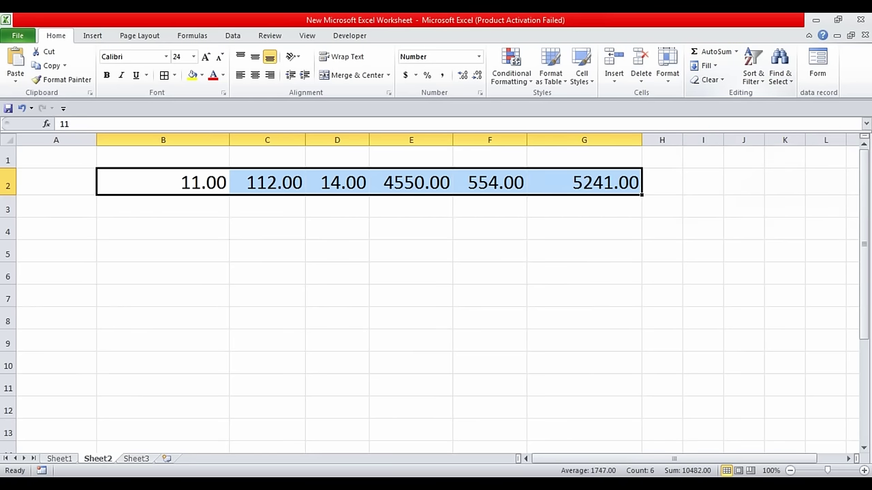
click(662, 254)
click(584, 183)
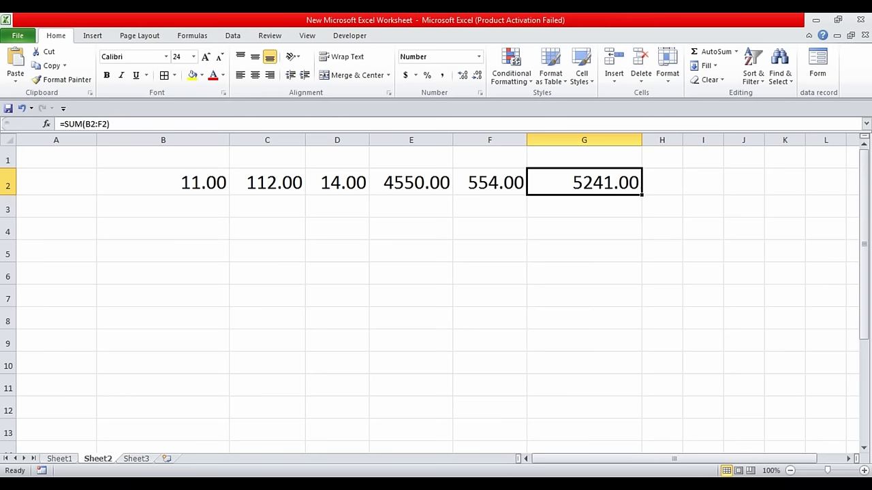
Clear the row of numbers and its G2 total.
drag(163, 183, 583, 207)
key(Delete)
click(337, 253)
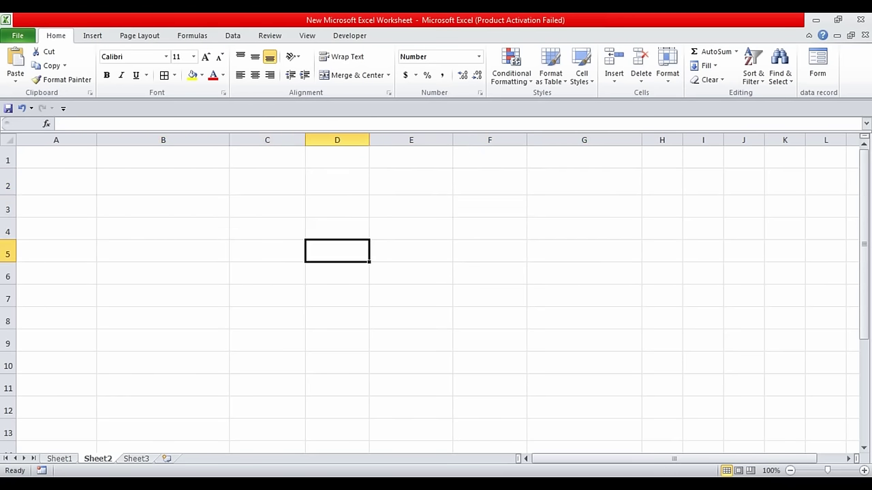
click(162, 181)
Enter 251 and 141 in B2:B3, and 5541 and 4777 in E4:E5.
text(251)
key(Return)
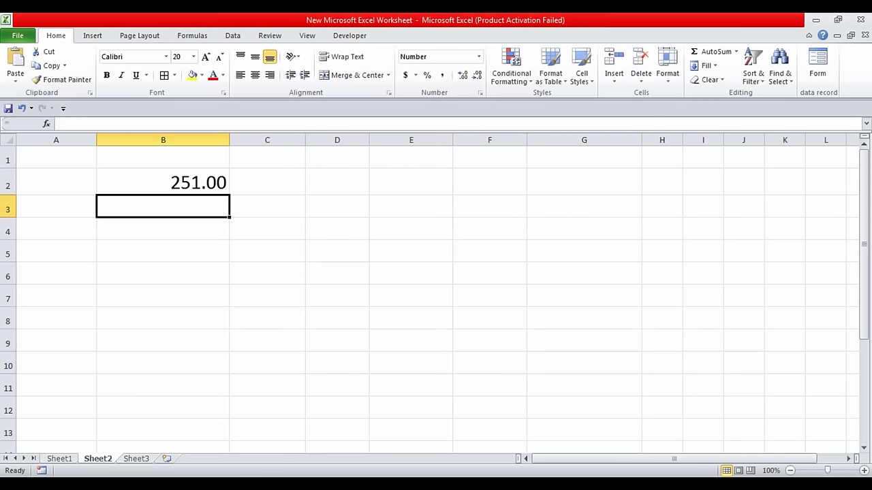
text(141)
key(Return)
key(Right)
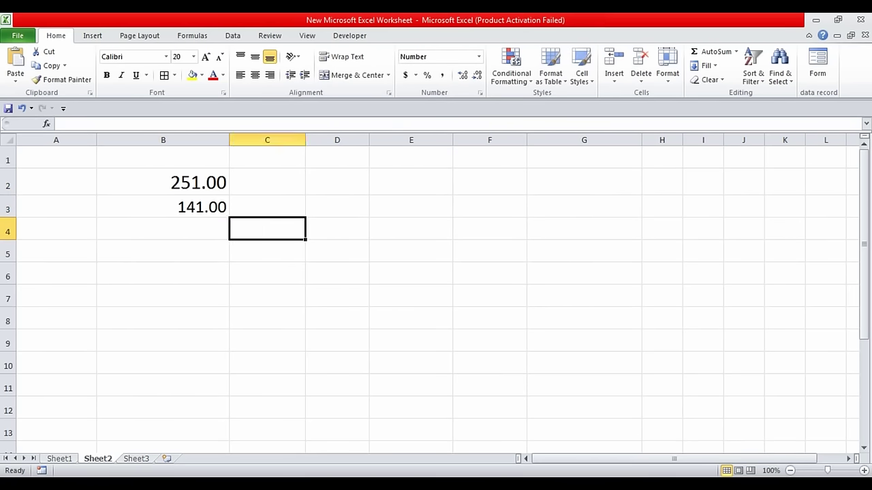
key(Right)
key(Right)
text(5541)
key(Return)
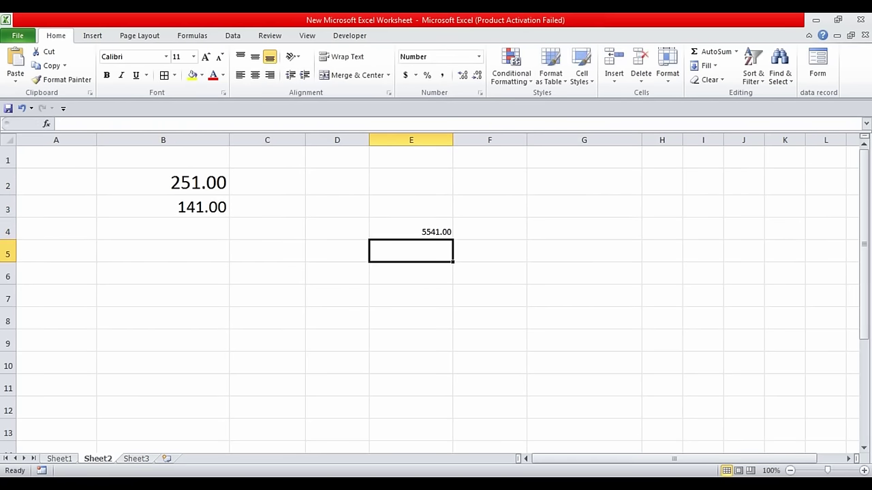
text(4777)
key(Right)
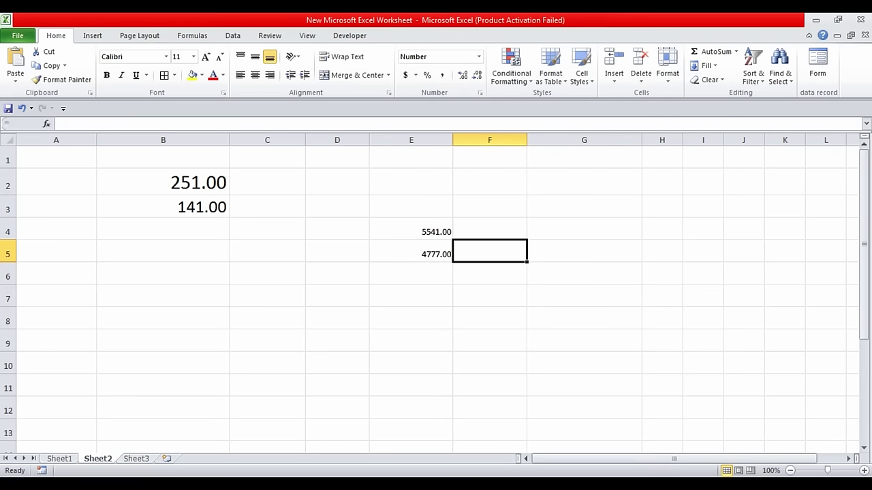
Fill G6:G7 with 474 and 144, replacing a first 9985574 entry in G6.
key(Right)
key(Down)
key(Right)
key(Left)
text(99855)
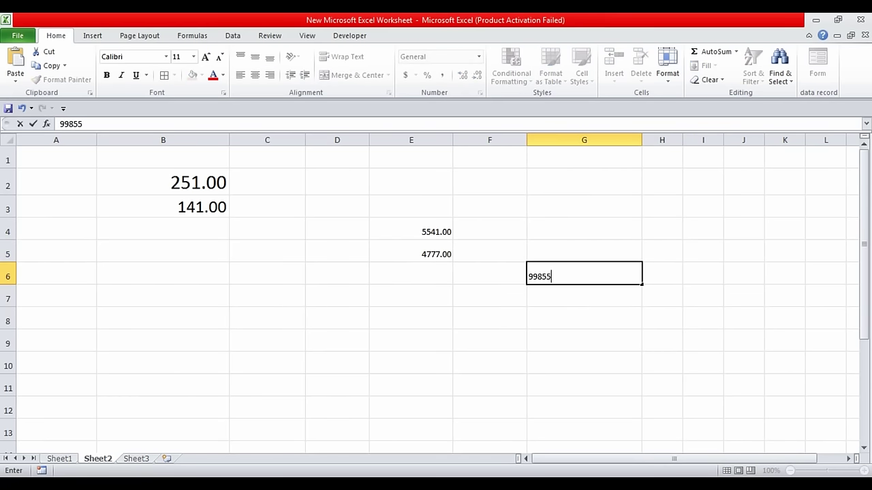
text(74)
key(Return)
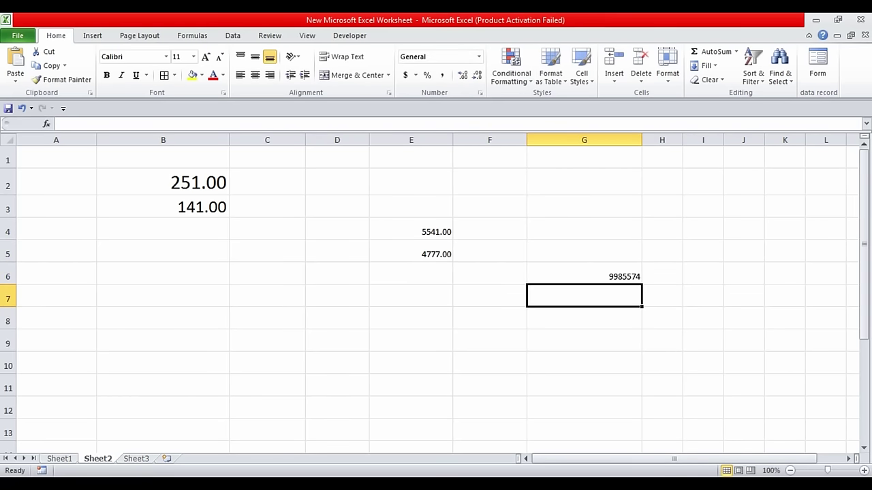
text(144)
key(Up)
text(47)
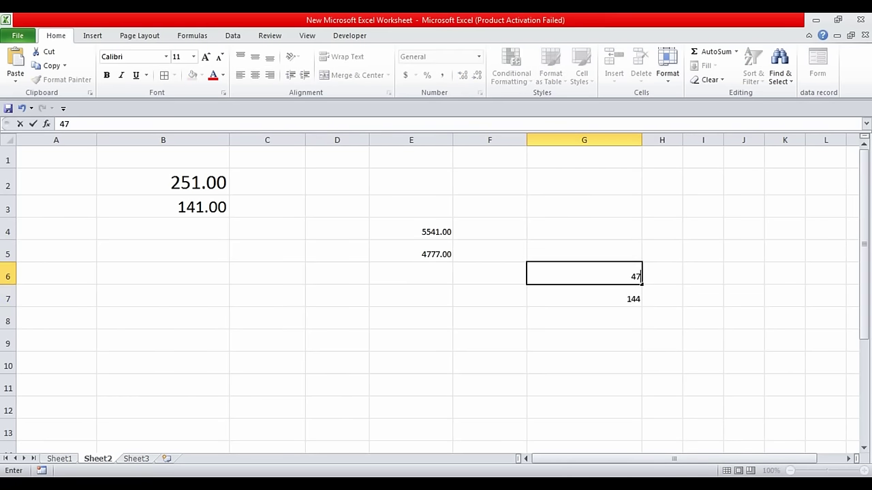
text(4)
click(267, 363)
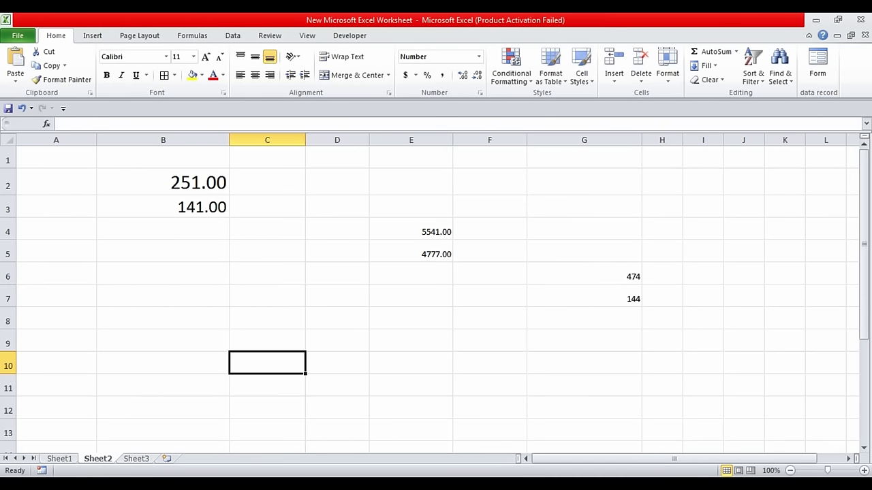
Build =SUM(B2:B3,E4:E5,G6:G7) in C10, totalling 11328.00.
text(=)
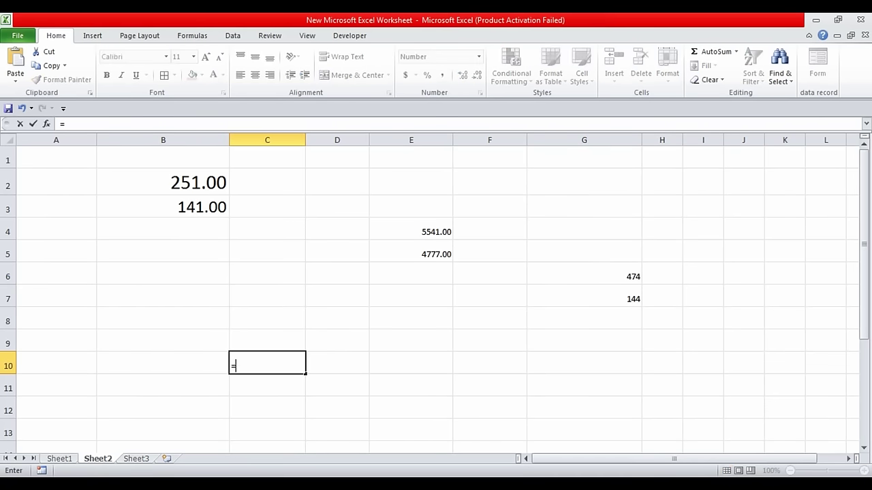
text(sum)
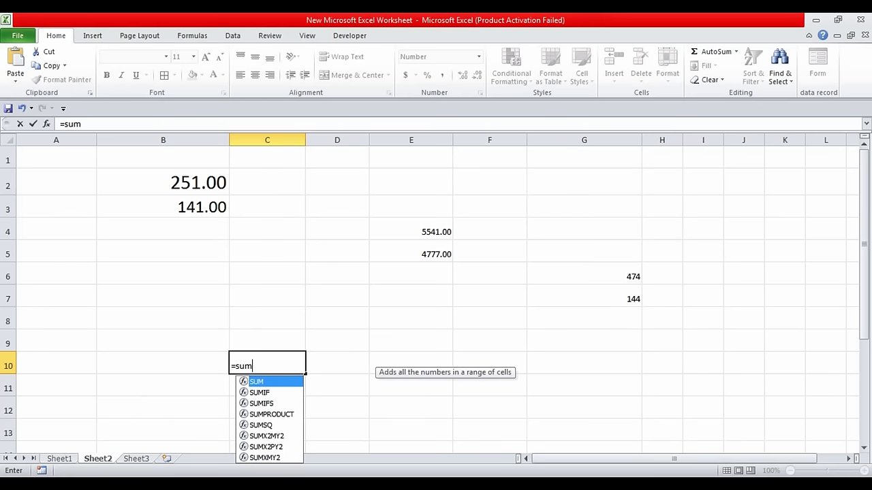
text(()
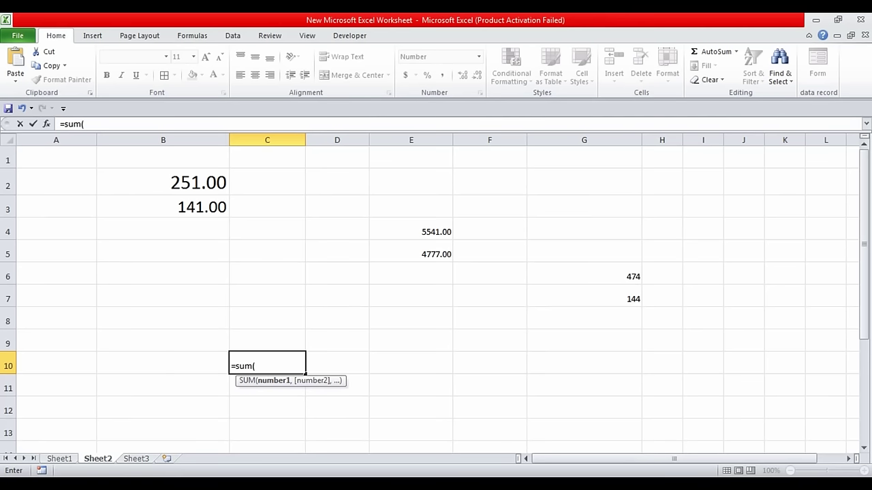
drag(163, 183, 163, 207)
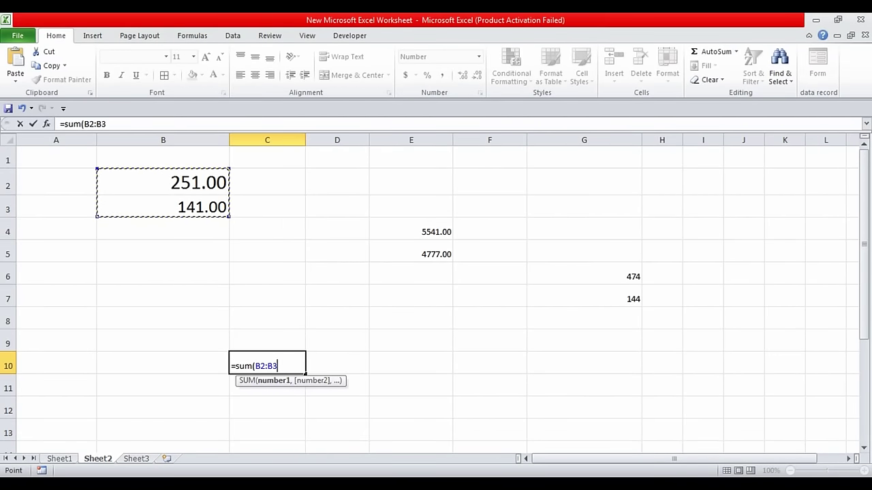
text(,)
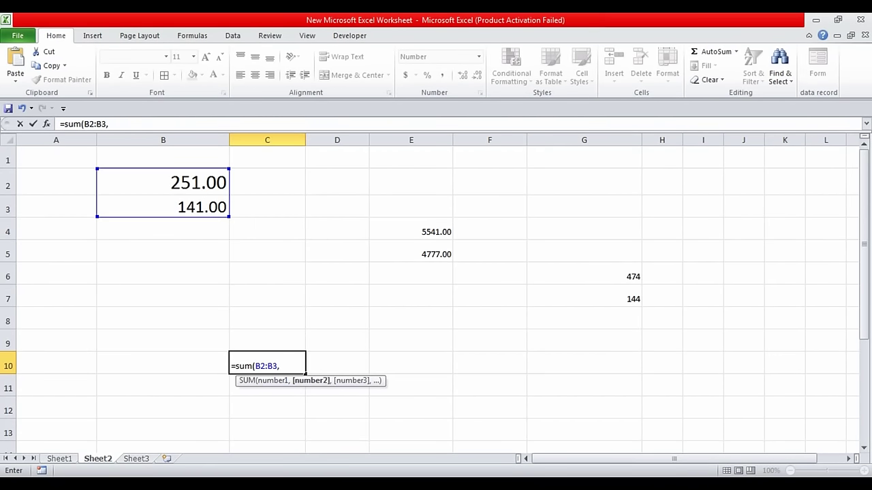
drag(411, 232, 410, 254)
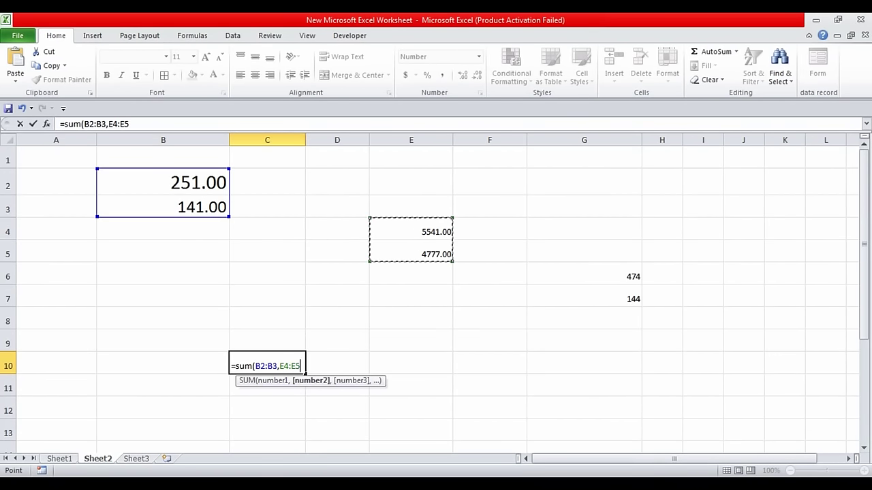
text(,)
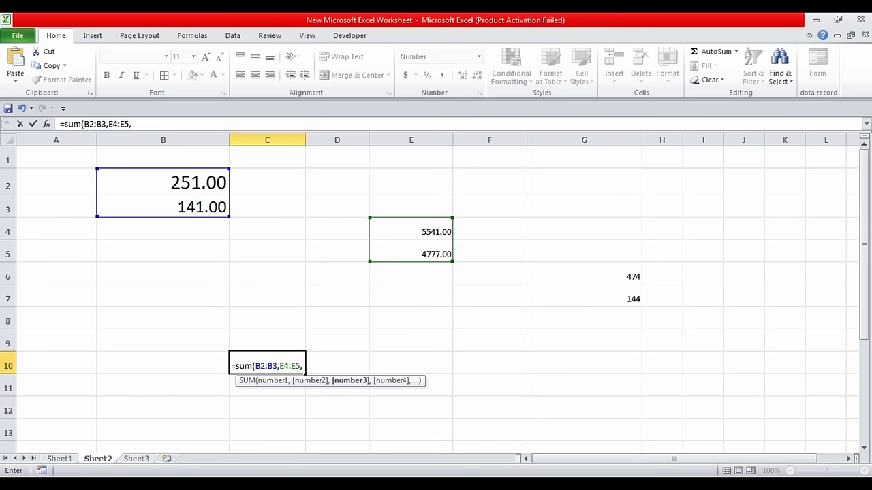
drag(584, 276, 584, 299)
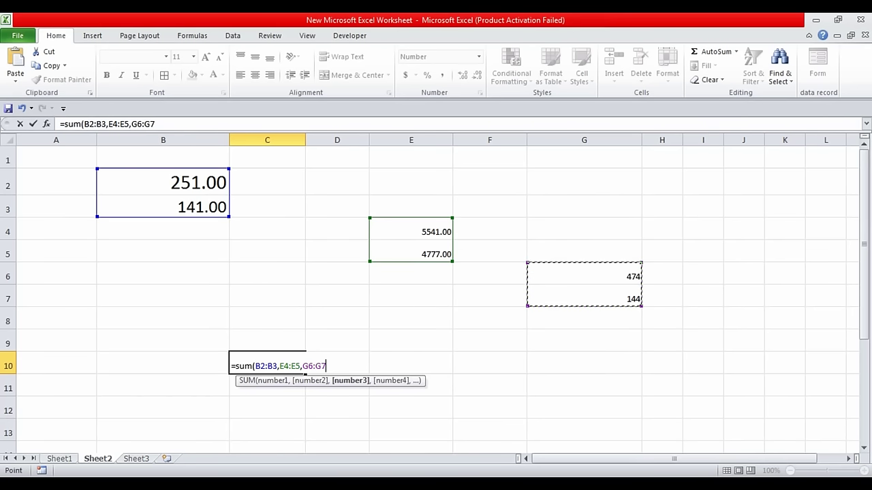
key(Return)
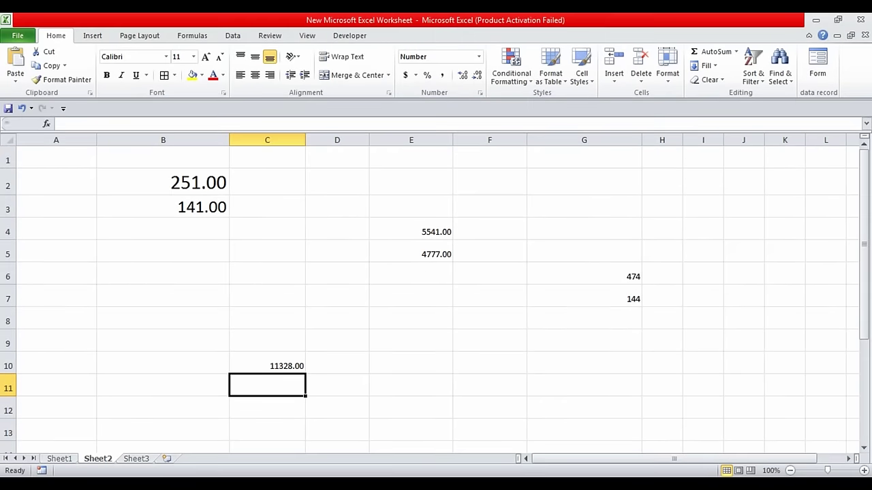
Clear the old test numbers from the B2:G11 block.
drag(163, 182, 613, 388)
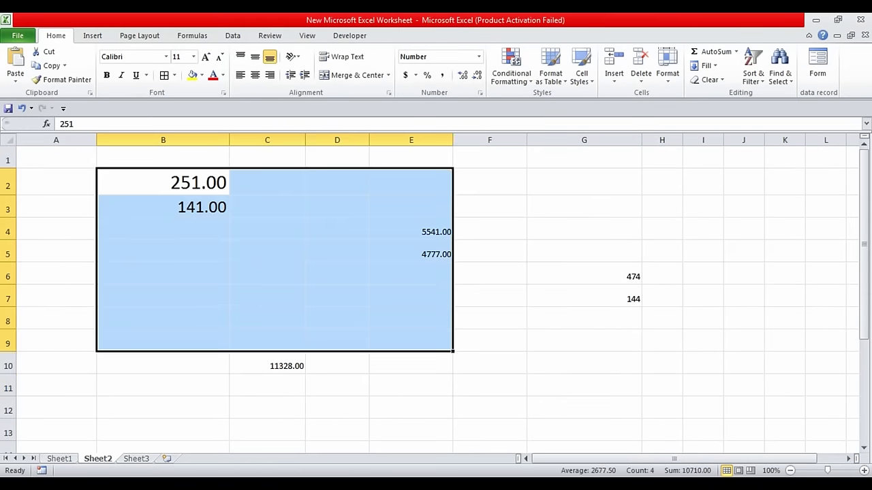
key(Delete)
click(338, 182)
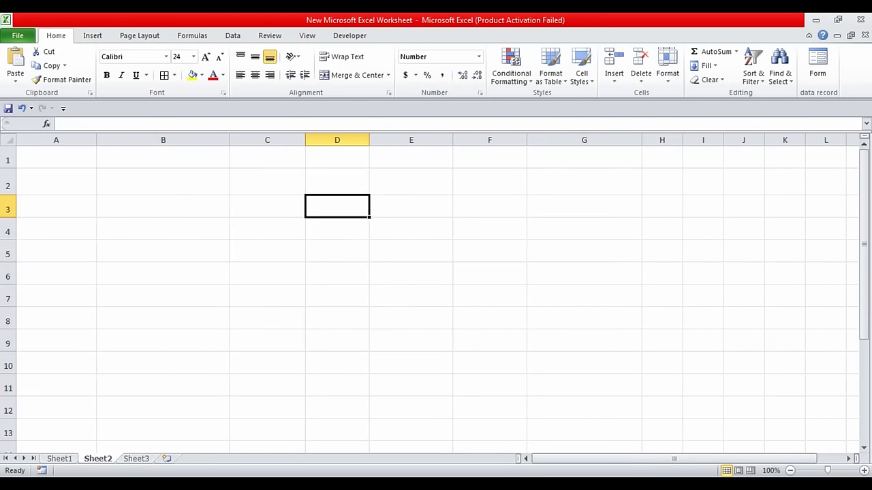
click(162, 182)
Enter 2514, 14414, 2441, 474 and 557417 down B2:B6.
text(2514)
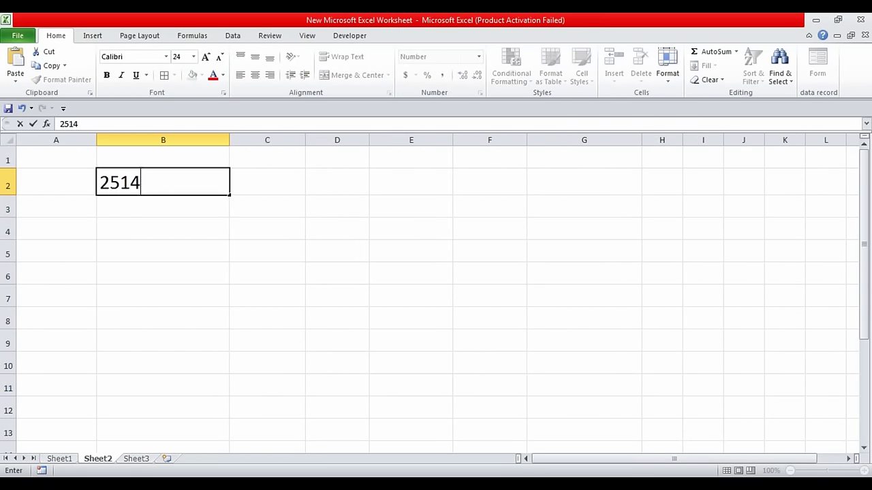
key(Return)
text(14414)
key(Return)
text(2441)
key(Return)
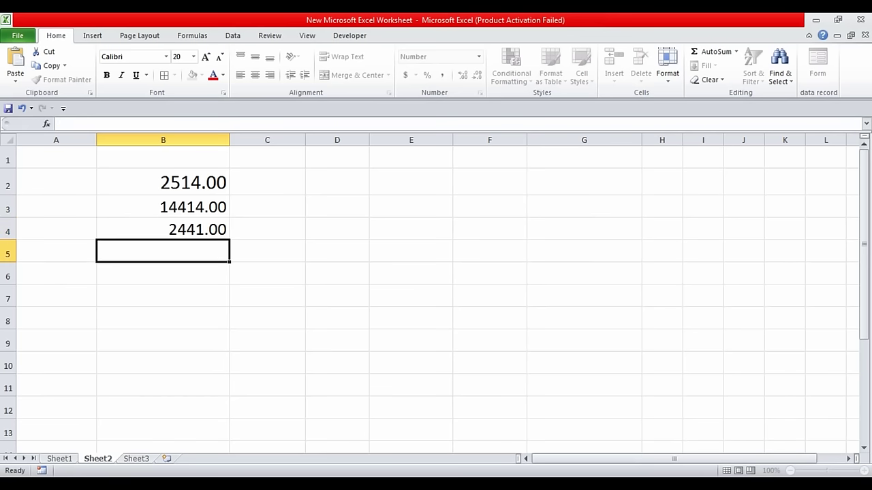
text(474)
key(Return)
text(557417)
key(Return)
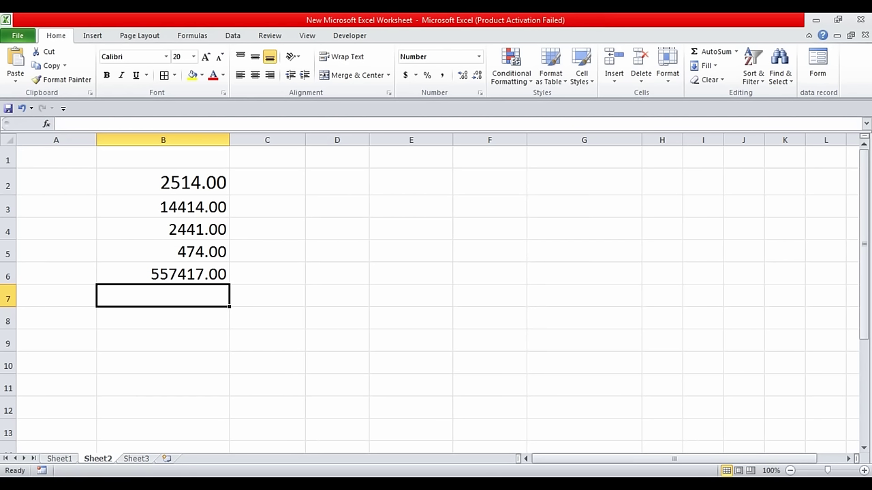
key(alt)
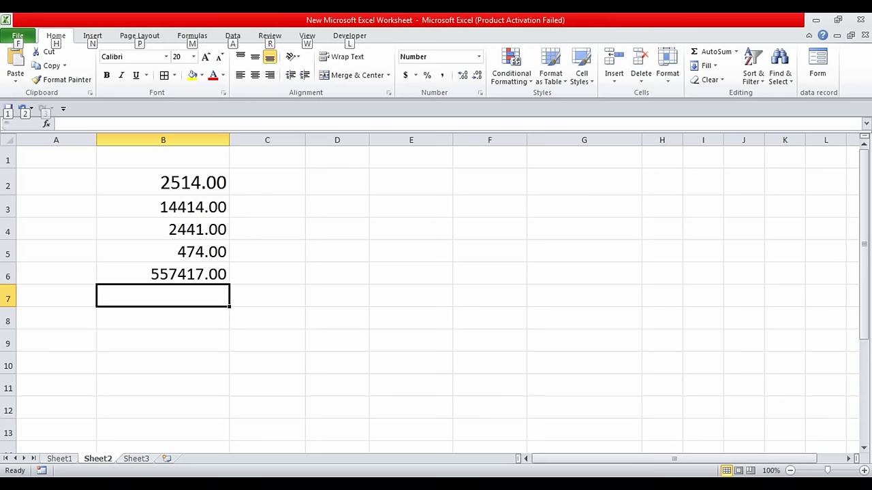
key(alt+equal)
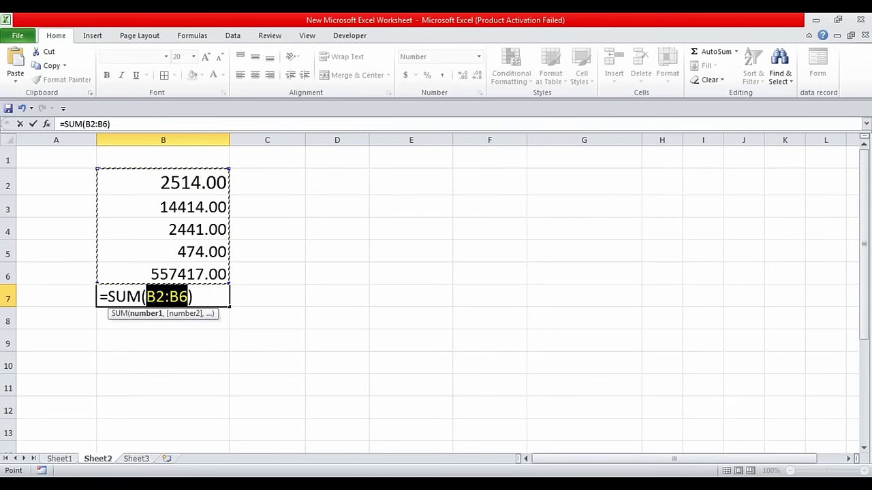
key(Return)
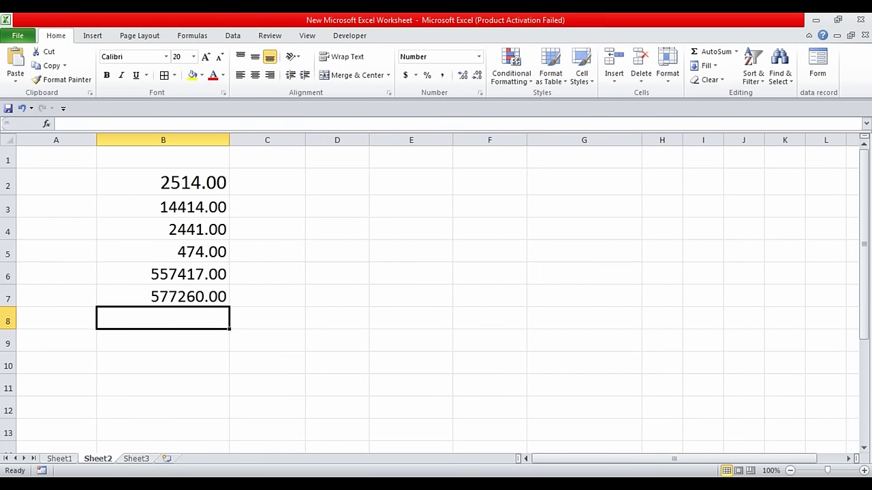
click(163, 296)
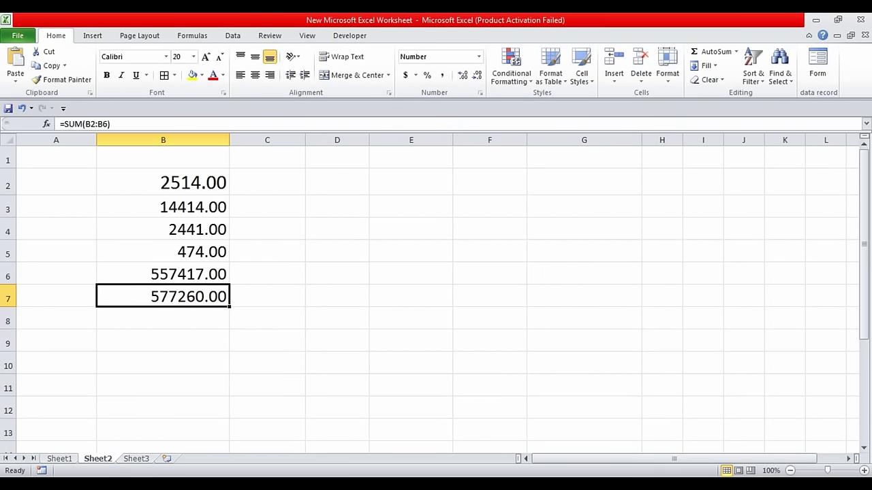
key(Delete)
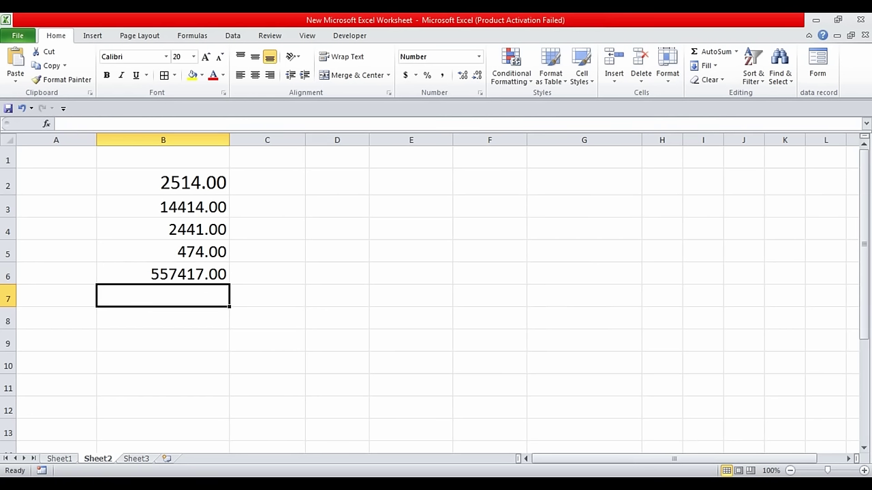
key(alt)
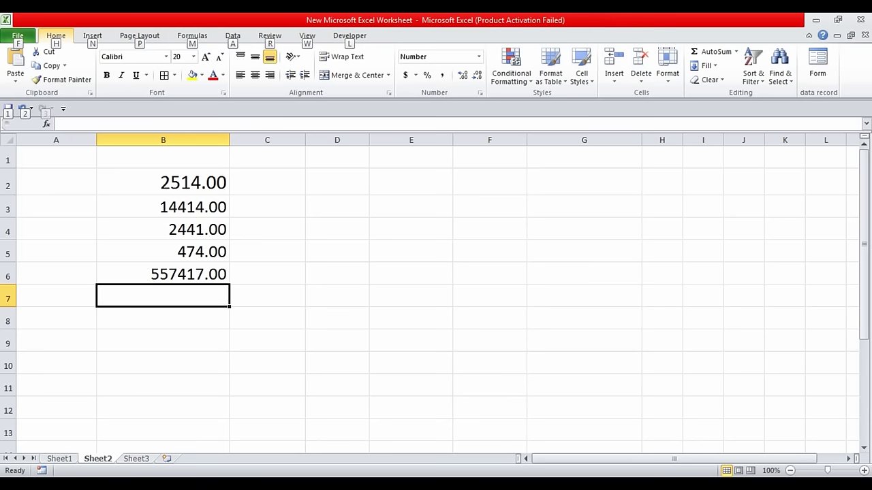
click(267, 273)
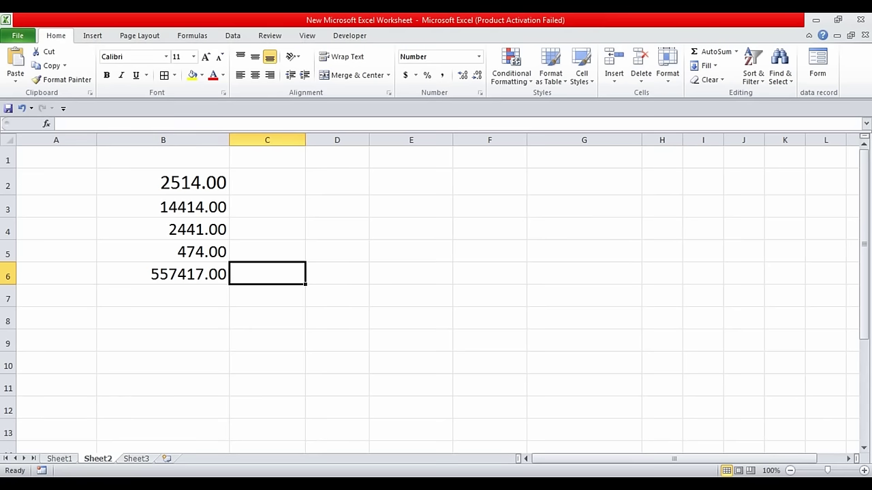
click(162, 296)
key(alt+equal)
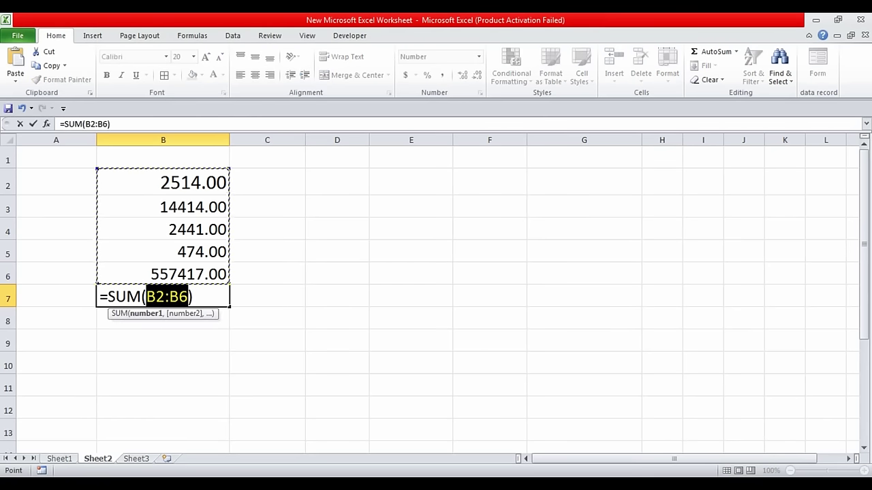
key(Return)
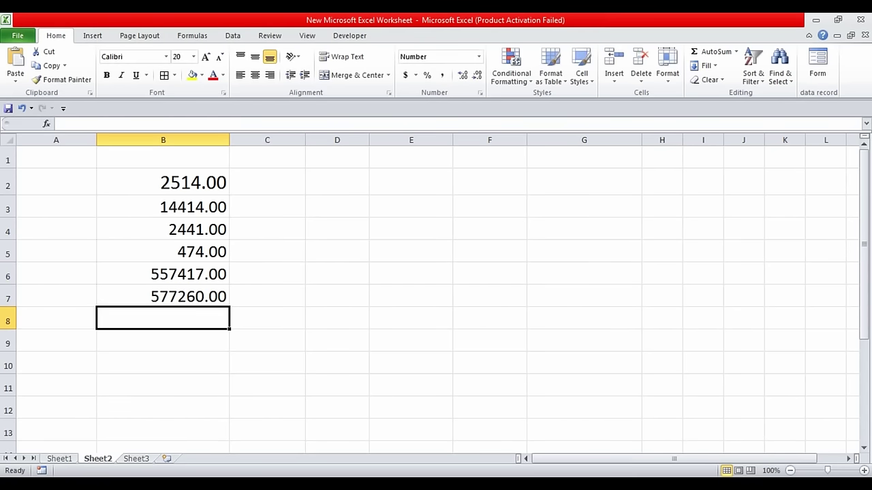
click(163, 296)
key(Delete)
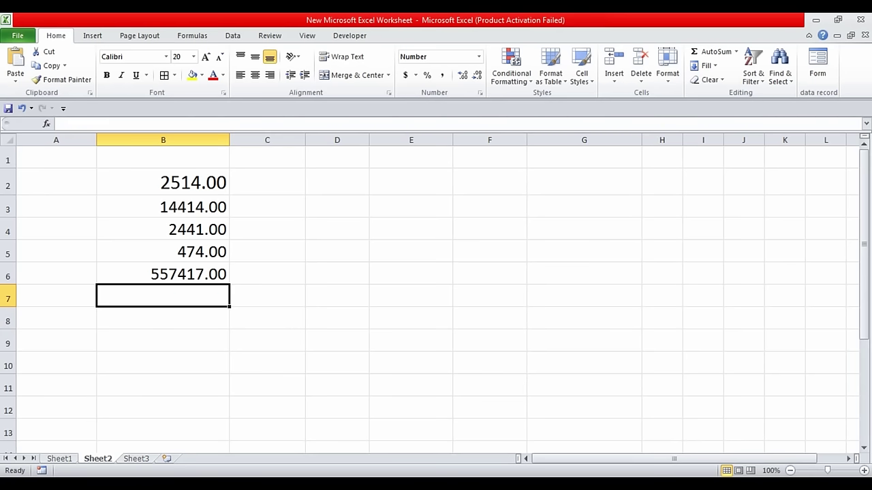
drag(163, 183, 163, 318)
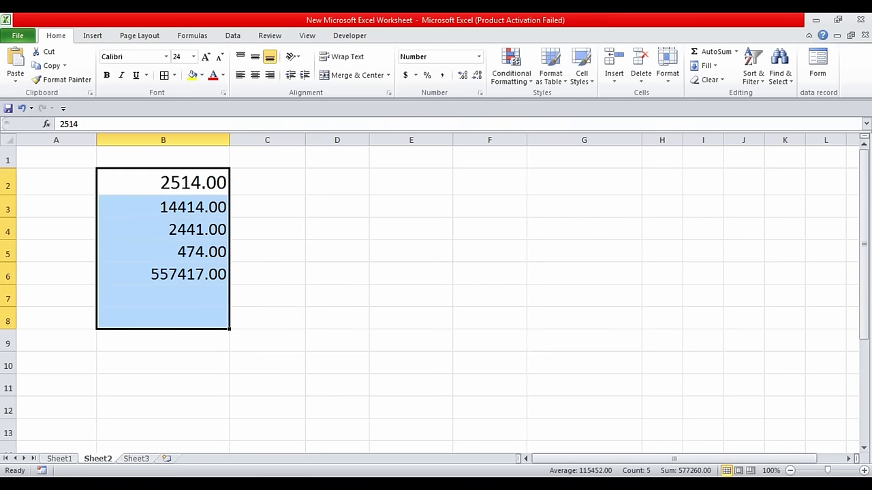
Clear column B's numbers, then enter 524 in B2 and 24 in E3.
key(Delete)
key(Down)
key(Up)
text(5)
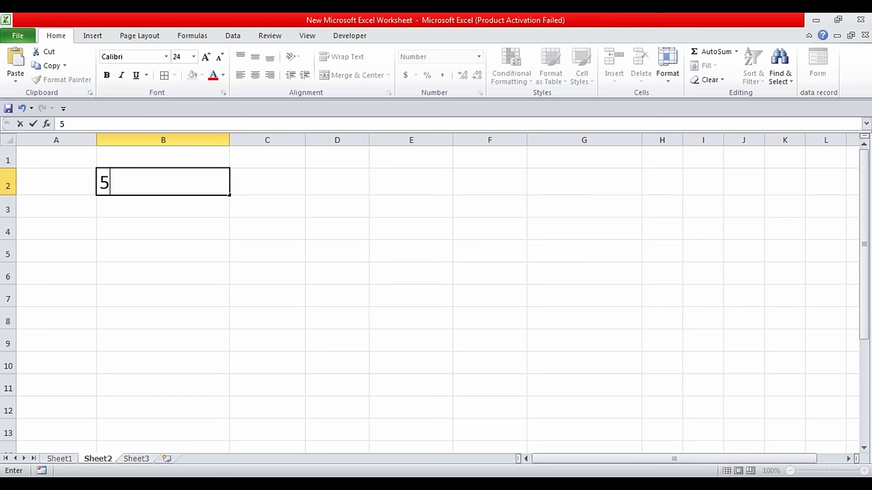
text(24)
key(Return)
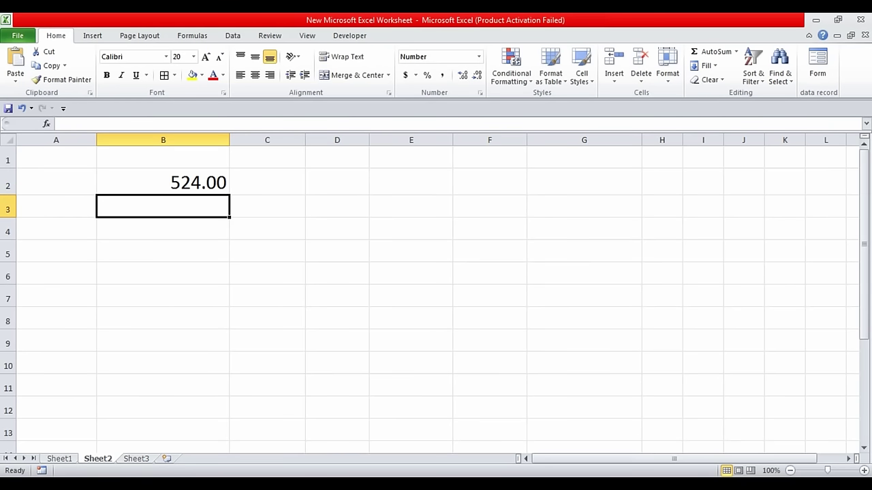
key(Right)
key(Right)
key(Right)
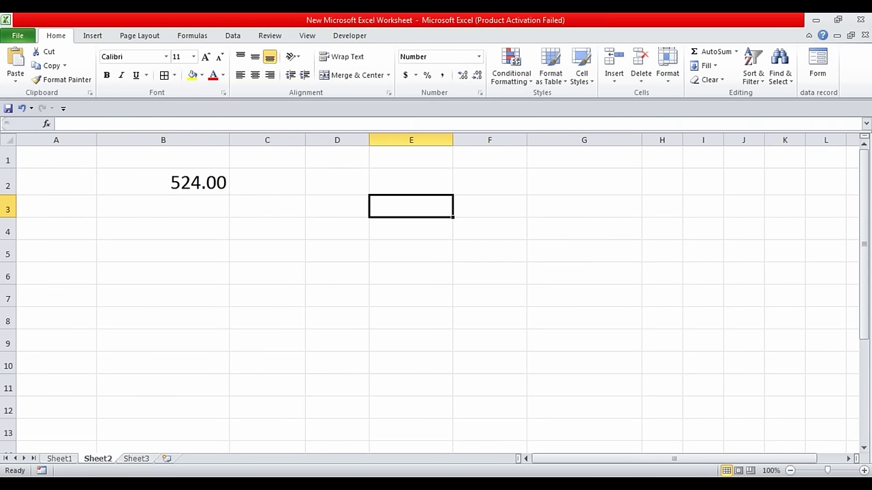
text(24)
key(Return)
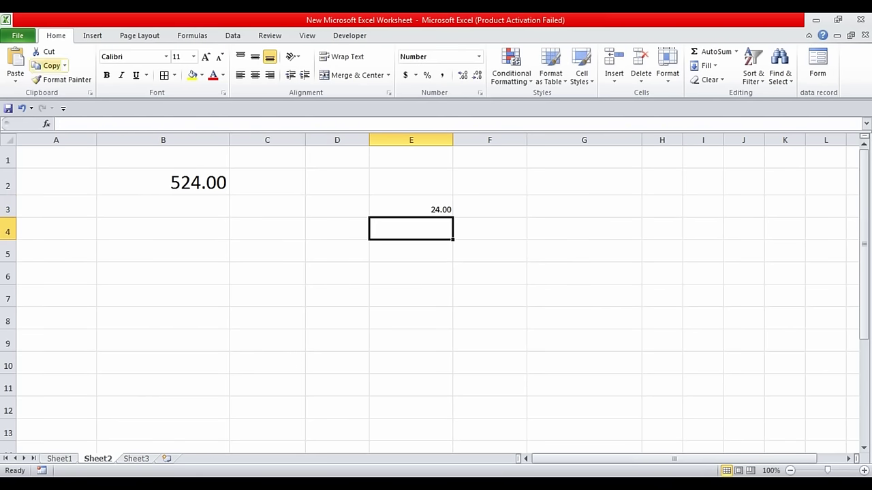
Enlarge all sheet text to 48 pt and widen column E so 24.00 fits.
click(8, 140)
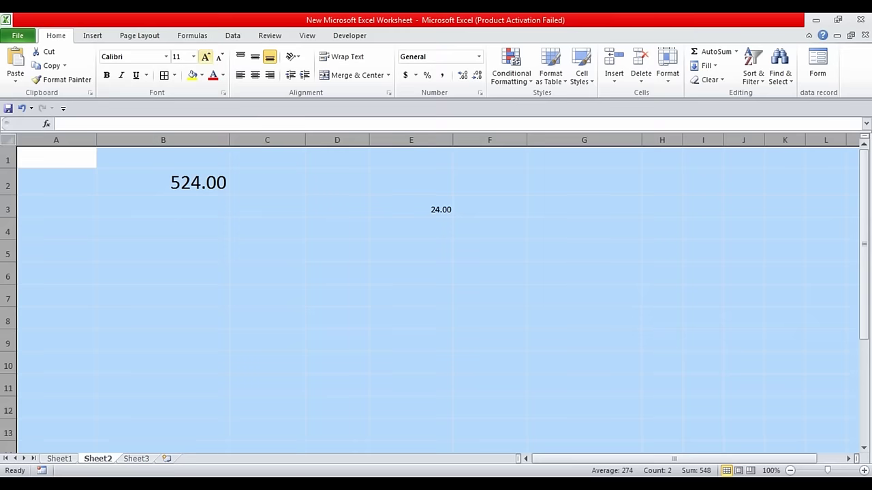
click(205, 57)
click(205, 56)
click(205, 56)
click(205, 57)
click(205, 57)
click(205, 56)
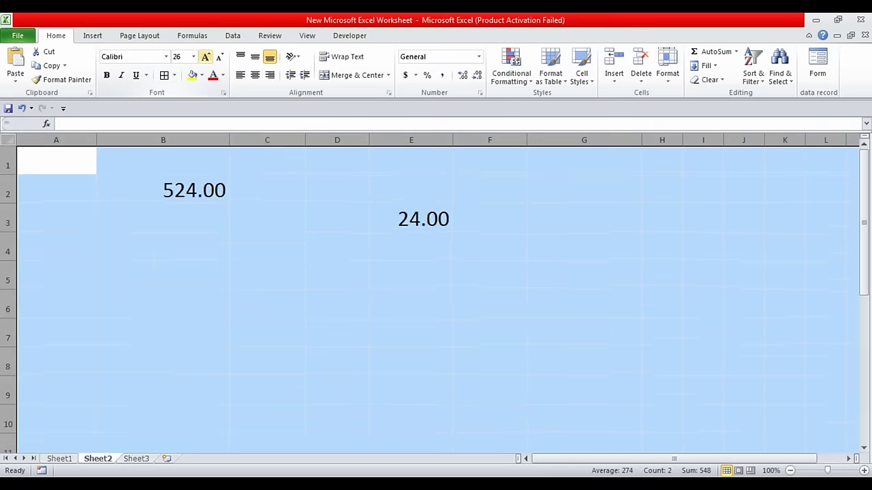
click(205, 57)
click(205, 56)
click(205, 57)
click(411, 173)
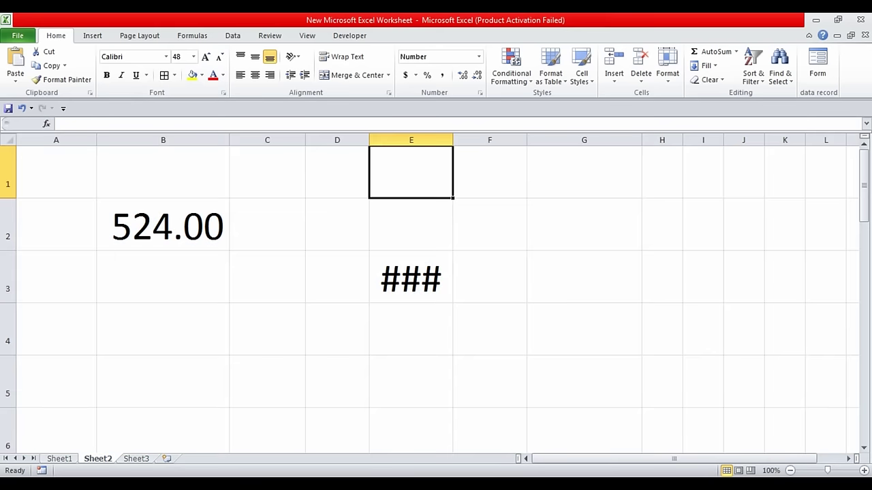
drag(452, 140, 499, 140)
click(434, 329)
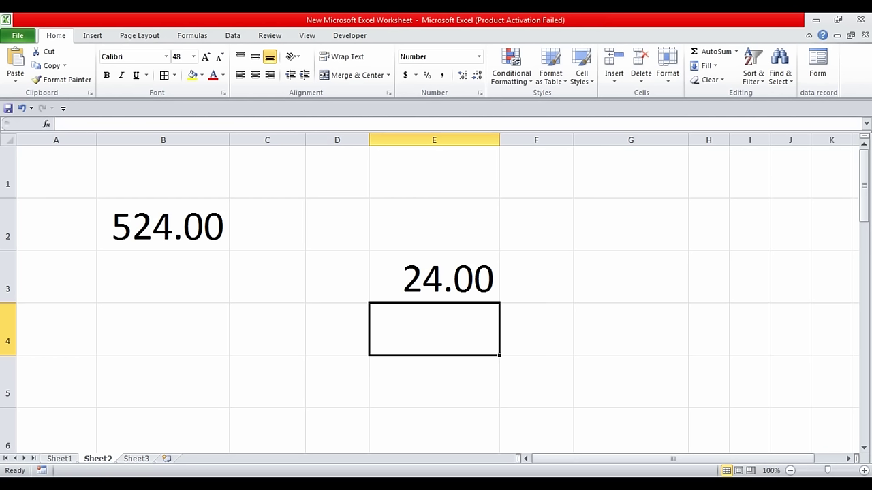
Enter the formula =B2-E3 in E4 to subtract E3 from B2.
text(=)
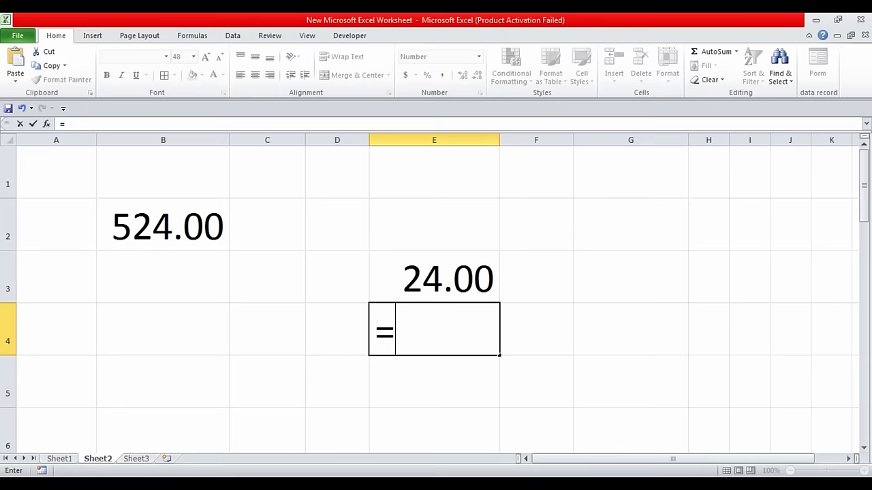
text(b2)
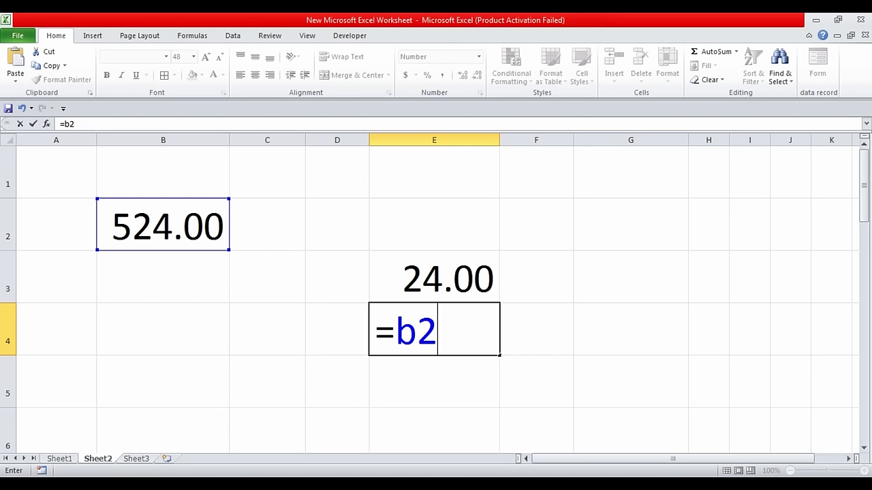
text(-)
text(e3)
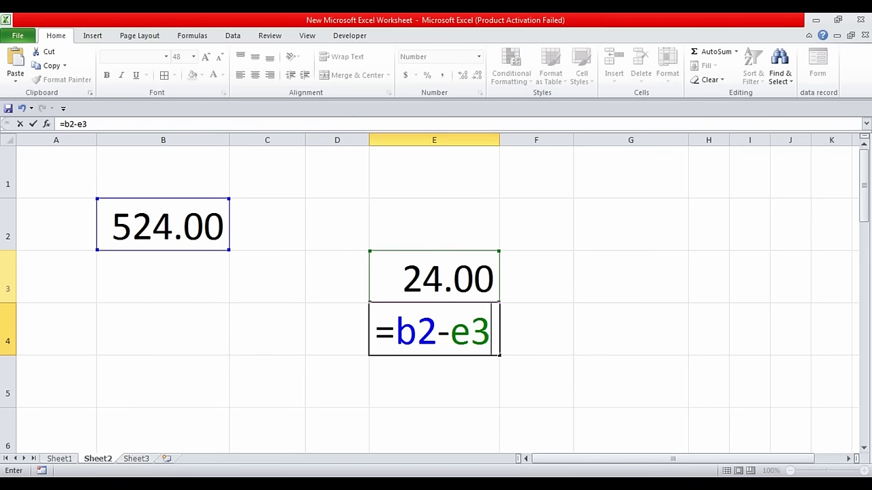
key(Return)
click(433, 329)
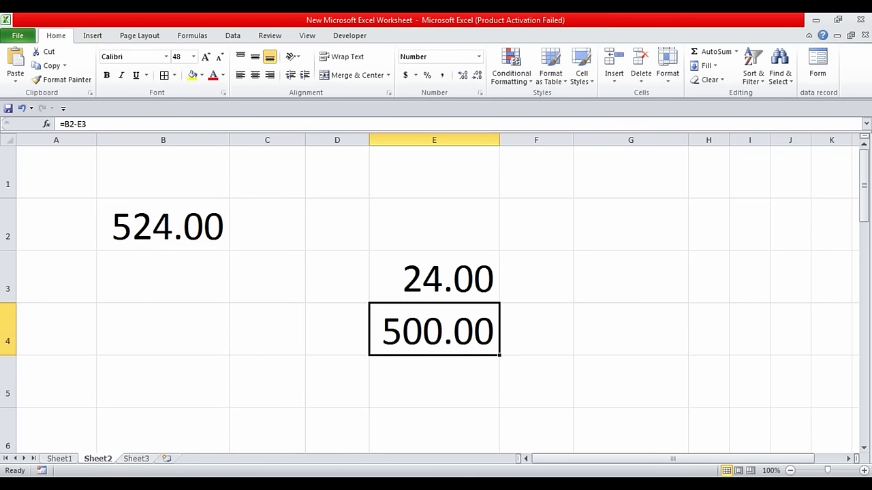
Change B2 to 523 so E4's result updates to 499.00.
click(163, 224)
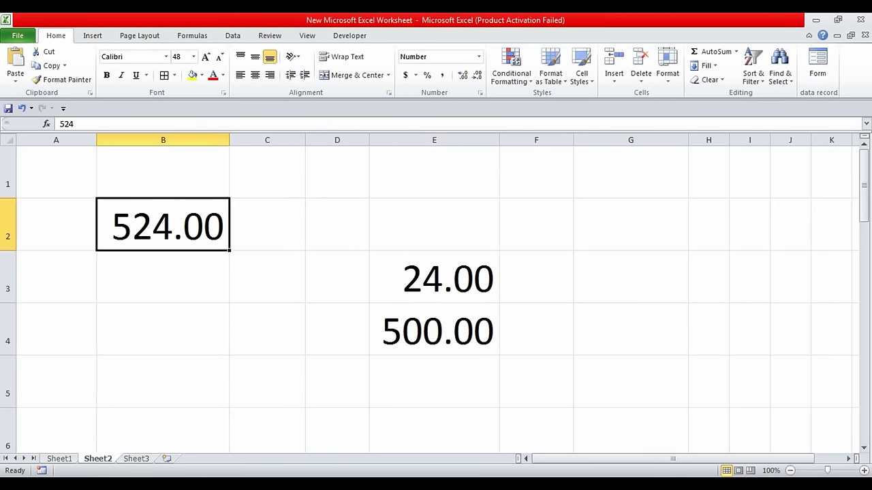
text(523)
key(Return)
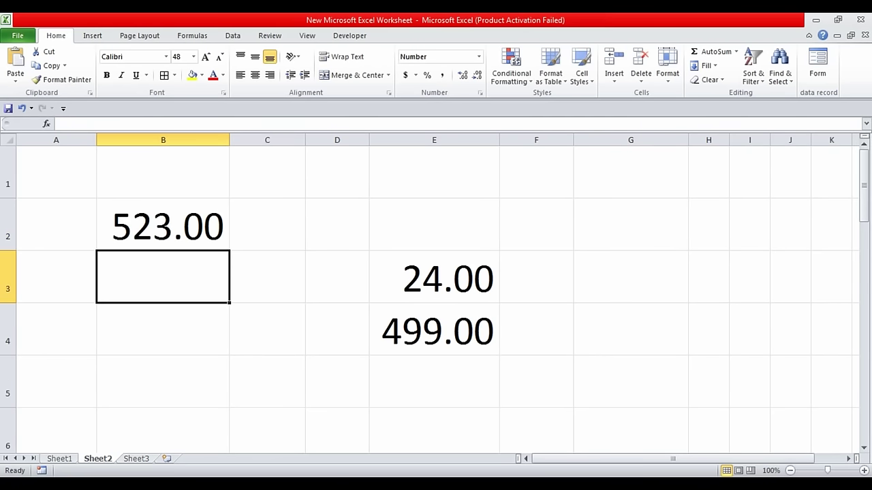
key(Right)
key(Right)
key(Down)
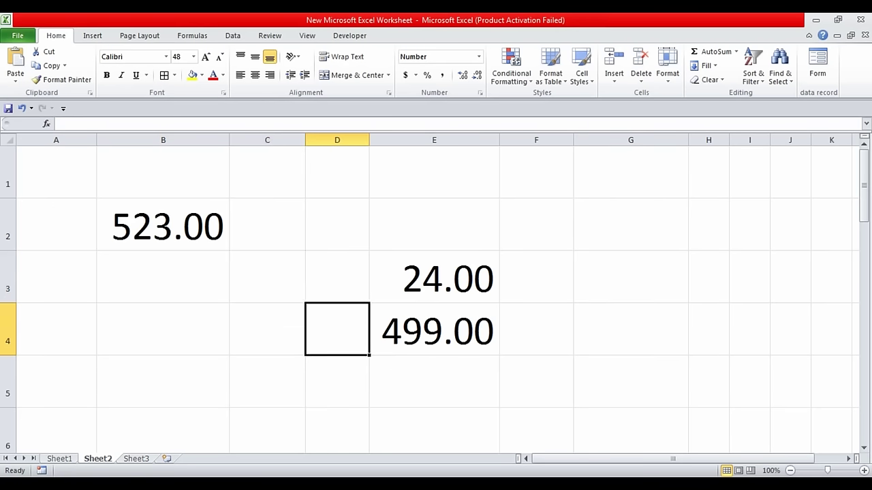
key(Right)
Rewrite E4 as =E3-B2, giving -499.00.
text(=)
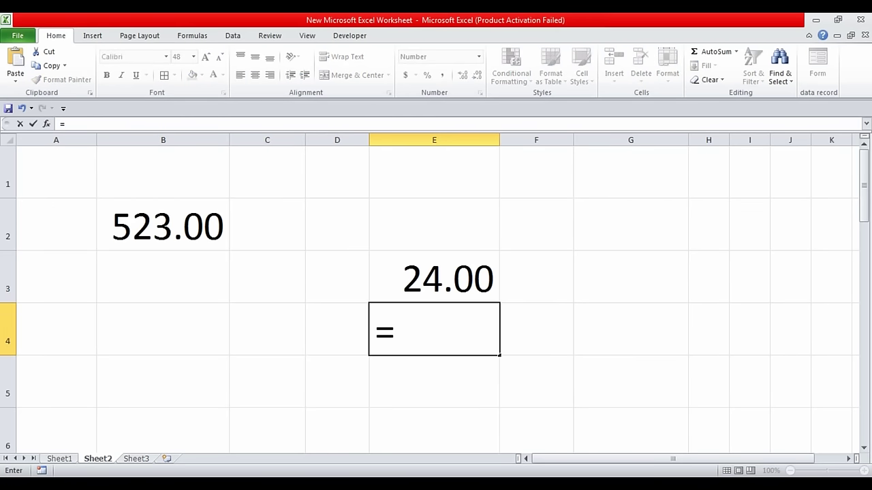
key(Up)
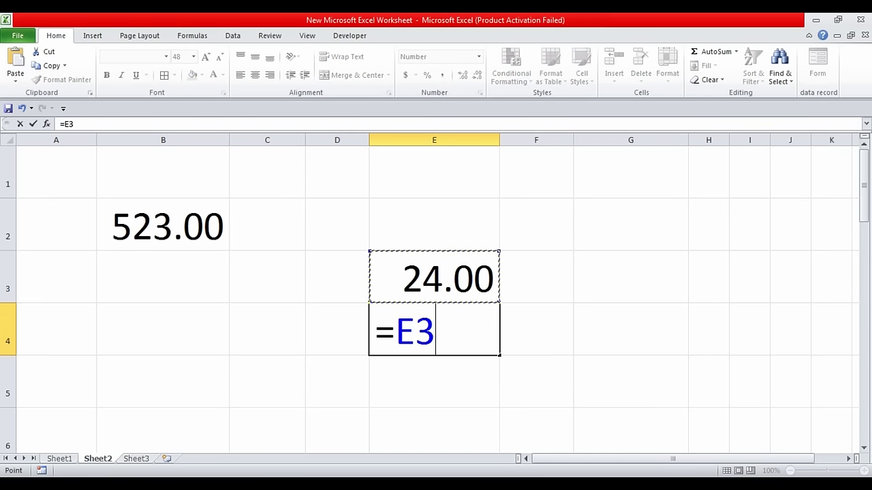
text(-)
click(163, 224)
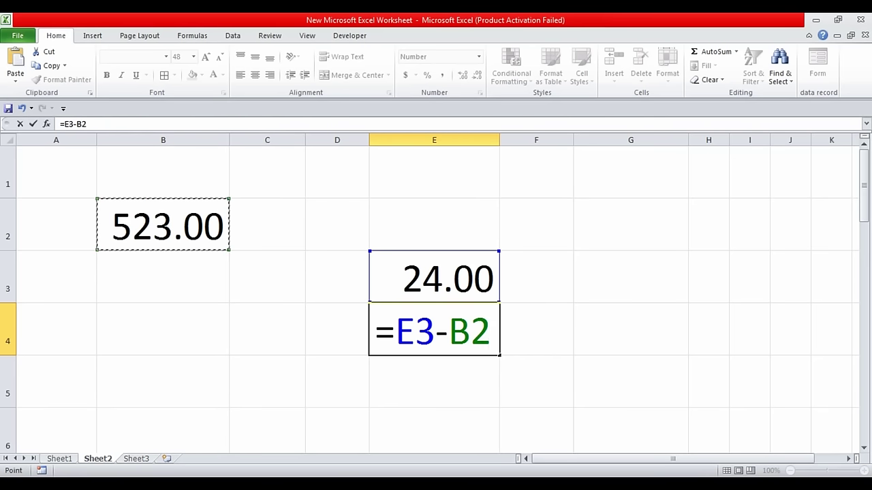
key(Return)
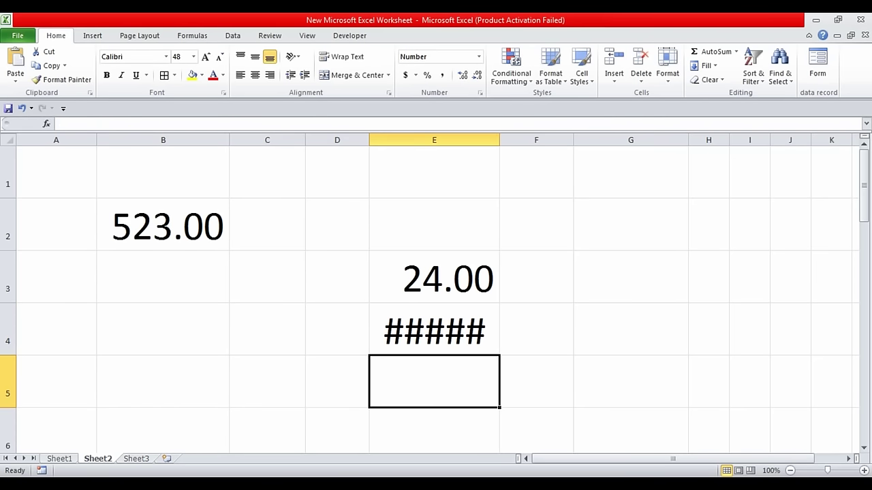
Resize column E, auto-fitting then widening it so -499.00 displays fully.
drag(500, 140, 540, 140)
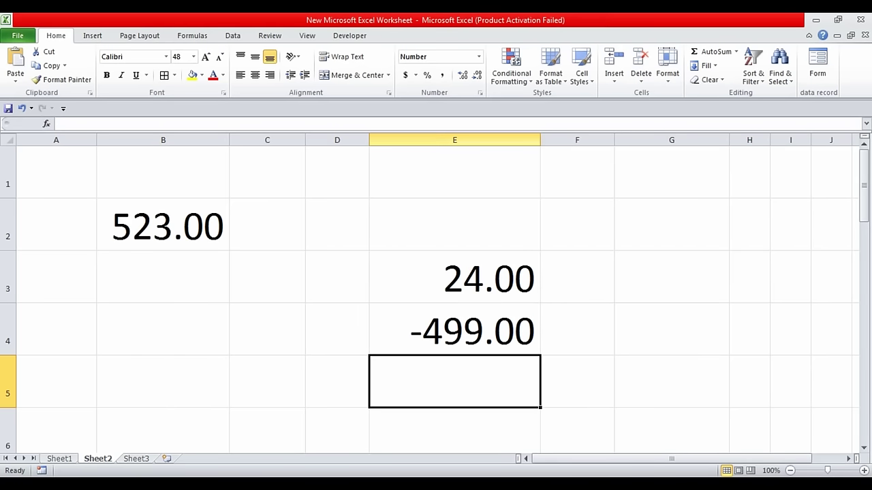
drag(540, 139, 468, 140)
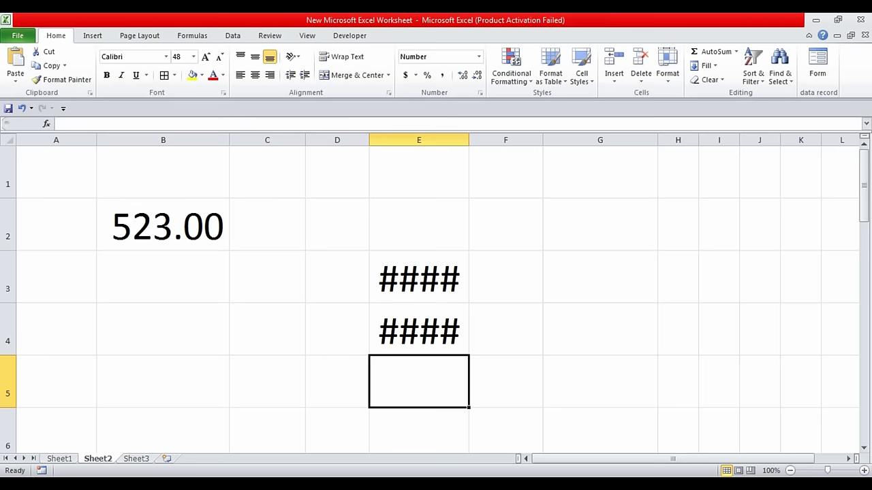
double_click(468, 139)
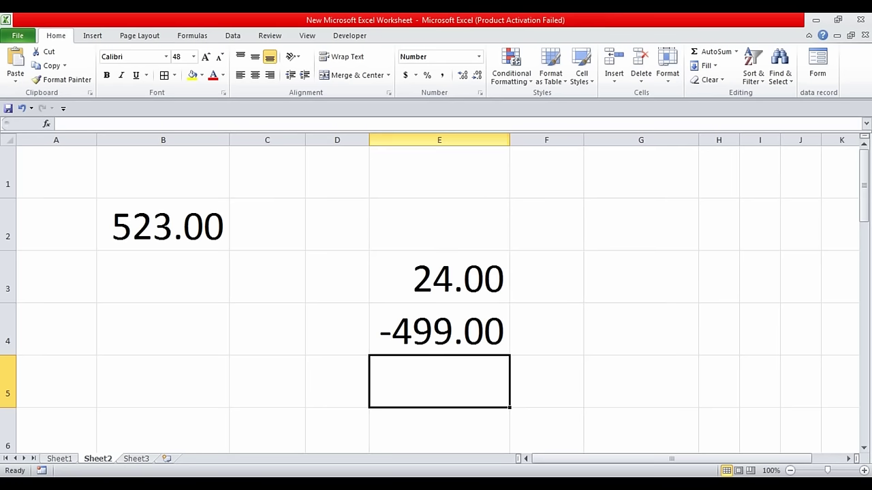
mouse_move(509, 139)
mouse_down()
mouse_move(546, 139)
mouse_move(528, 139)
mouse_up()
click(659, 277)
click(448, 329)
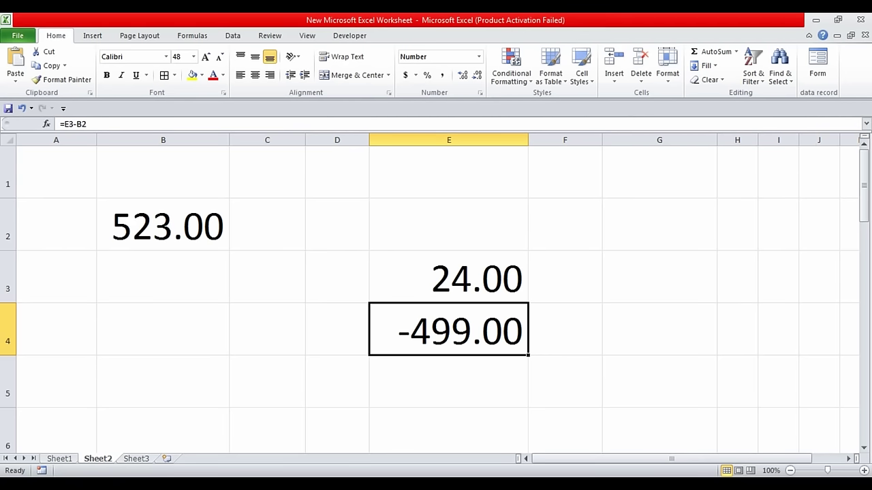
click(448, 276)
click(449, 329)
Clear E4, then enter 5 in B2 and 3 in E3.
key(Delete)
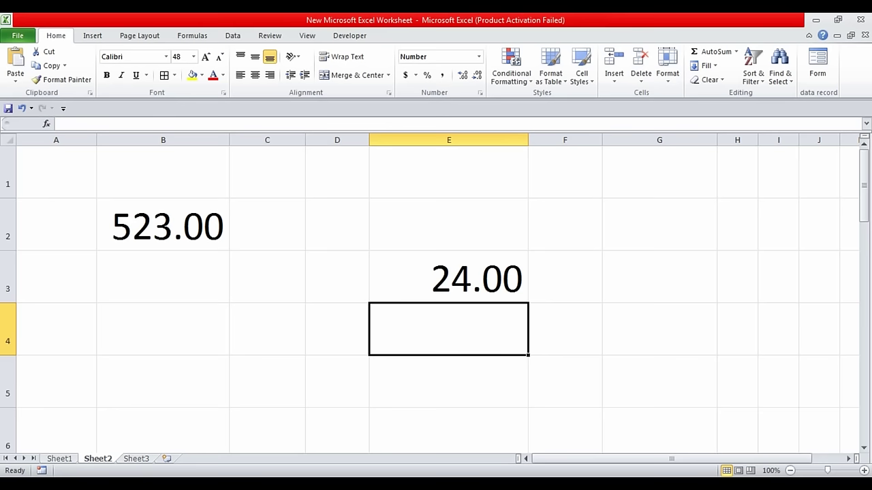
click(162, 381)
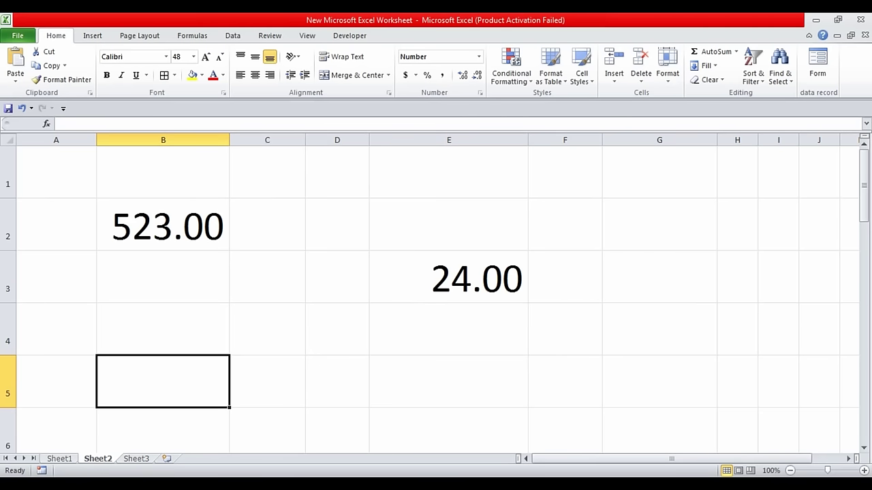
click(163, 225)
text(5)
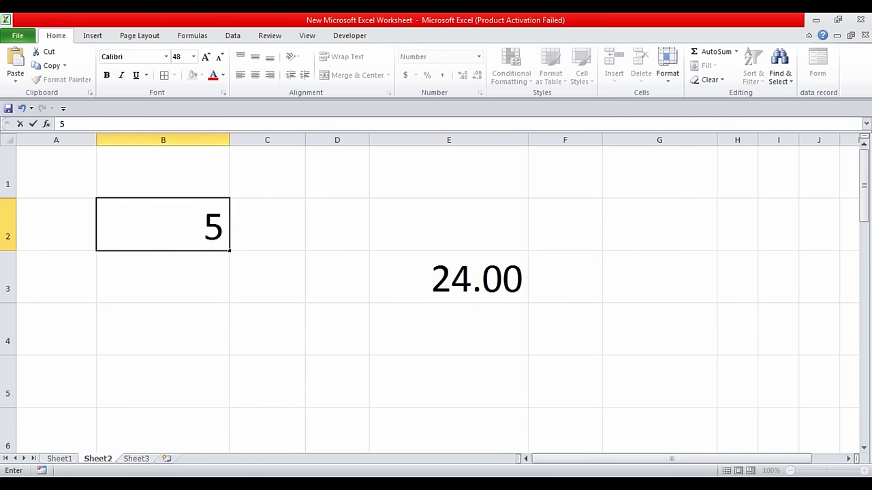
click(337, 276)
click(449, 276)
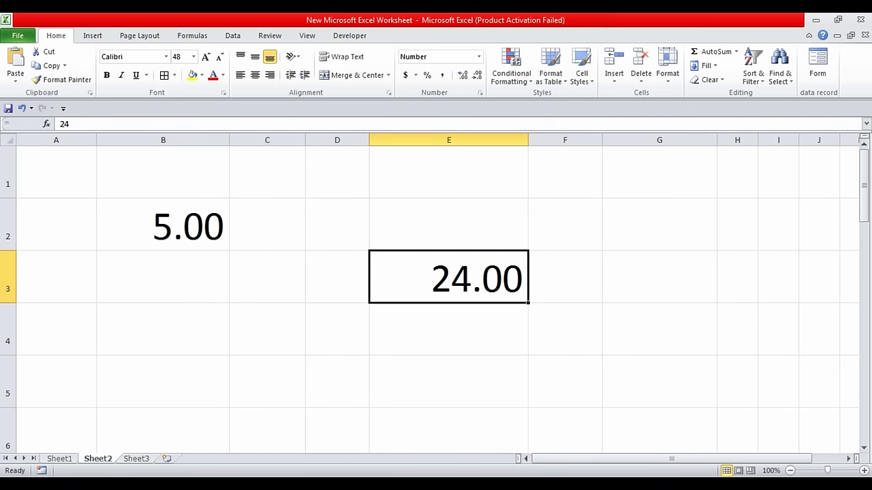
text(3)
Enter =B2*E3 in B5 to multiply B2 by E3.
click(163, 381)
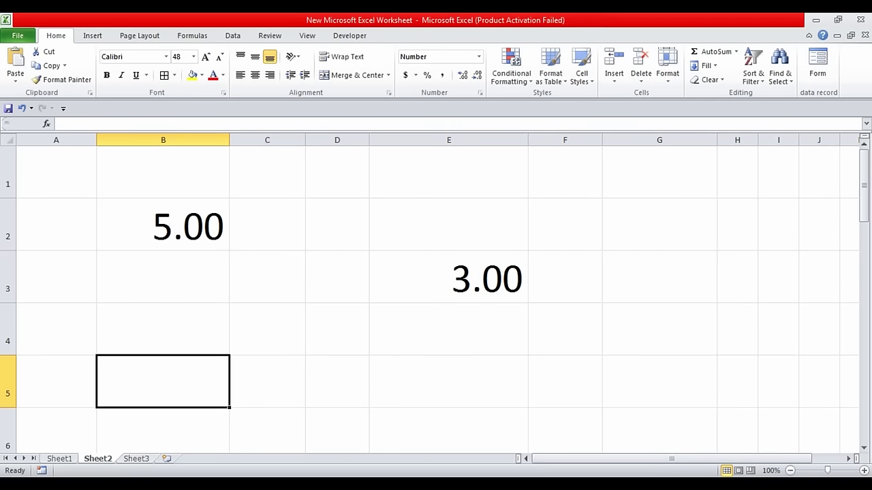
text(=)
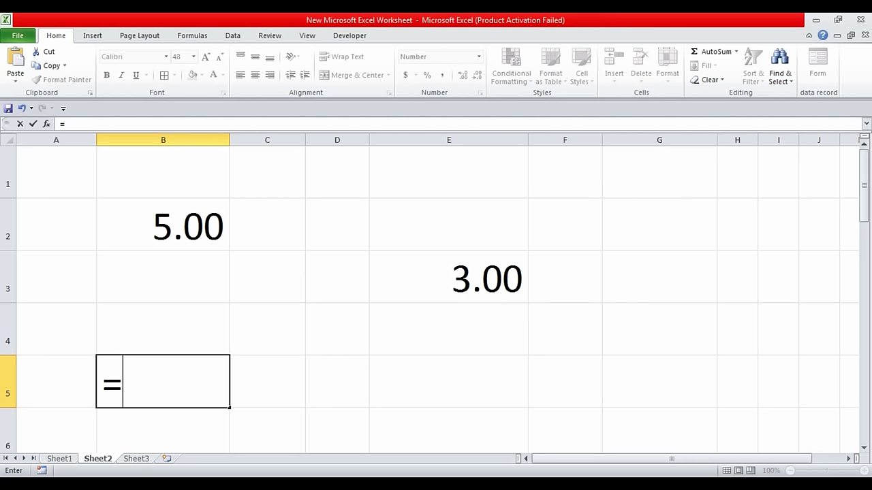
click(163, 224)
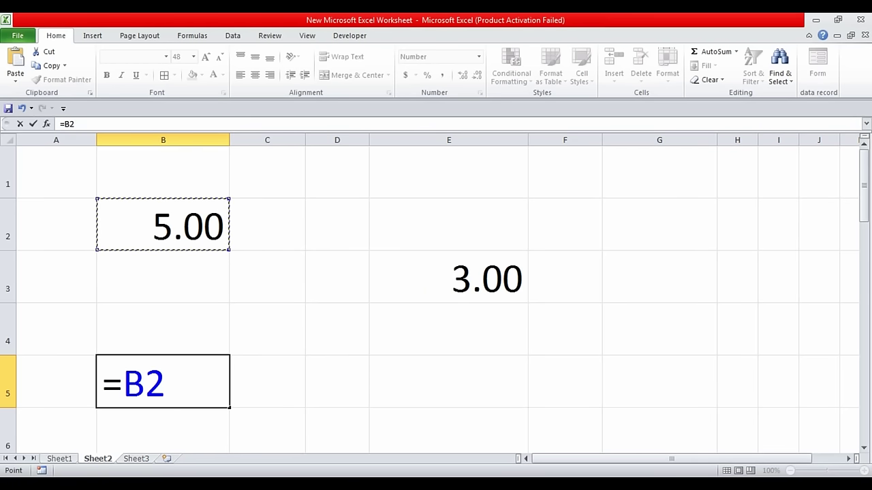
text(*)
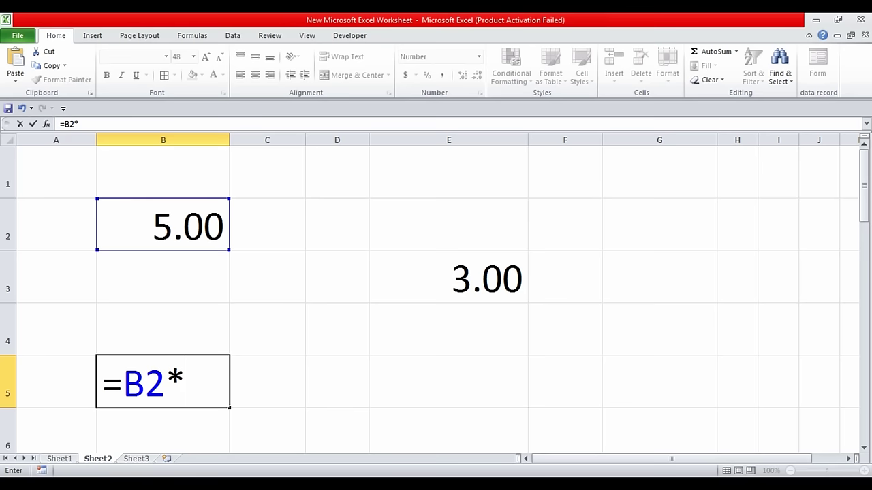
click(449, 276)
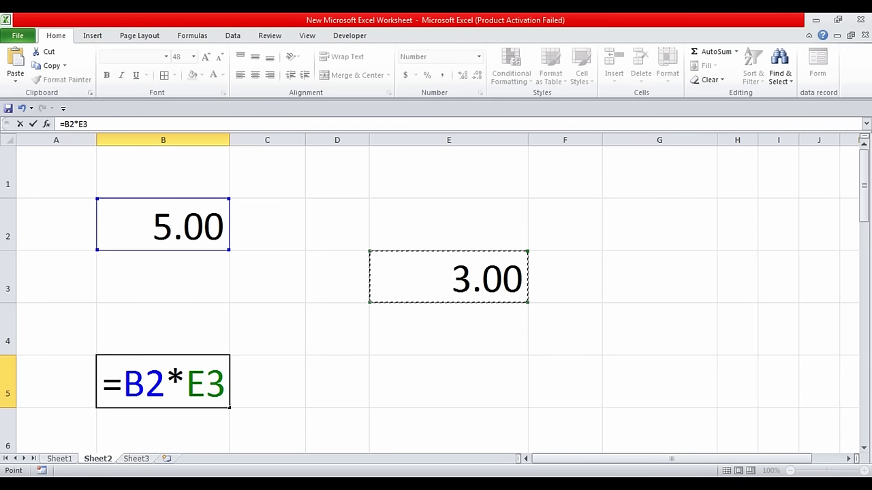
key(Return)
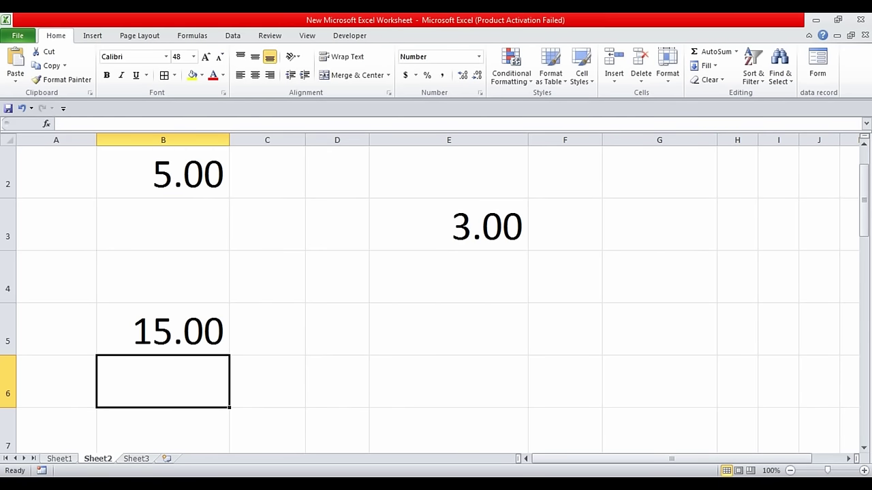
click(163, 329)
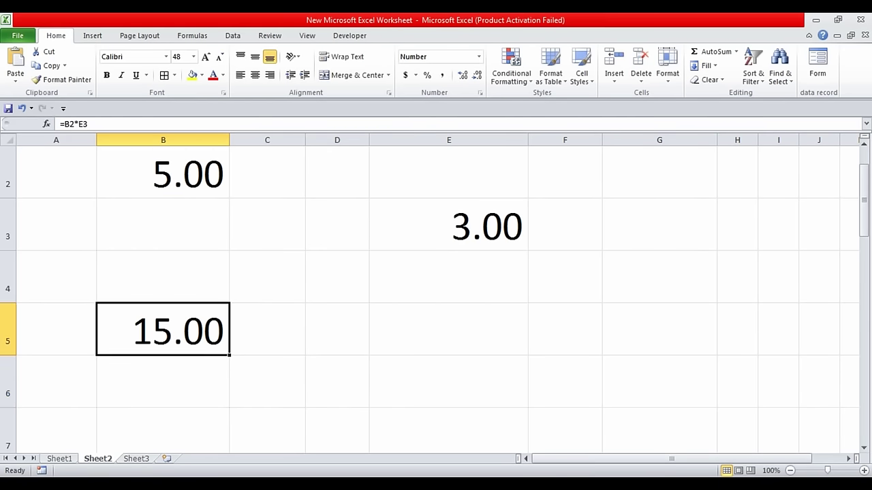
Change E3 to 4 and B2 to 10, checking B5 recalculates to 40.00.
click(449, 225)
text(4)
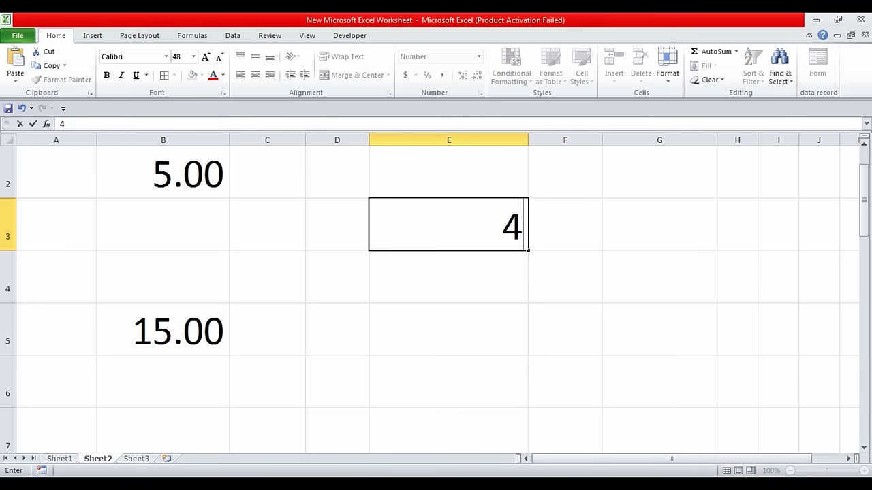
key(Return)
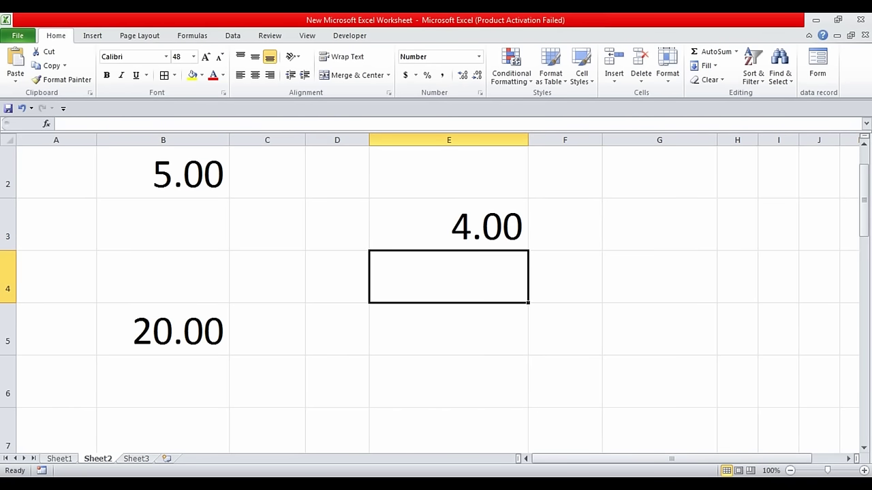
click(162, 329)
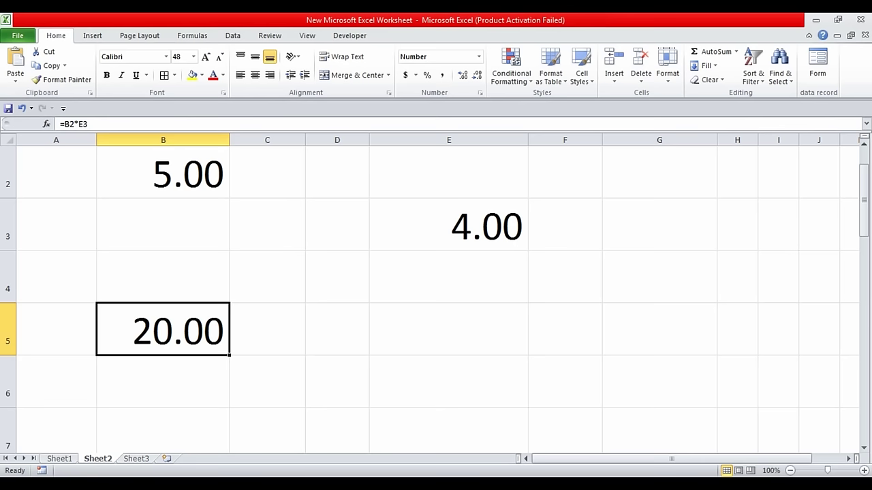
click(163, 172)
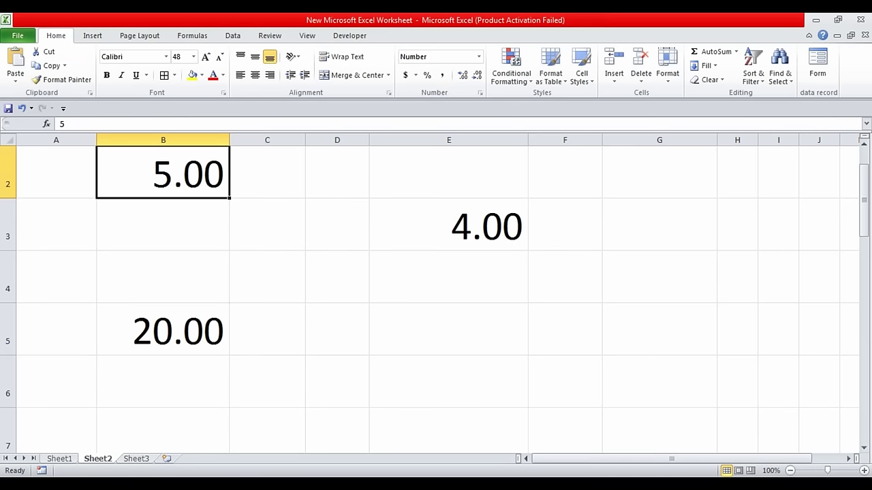
text(10)
key(Return)
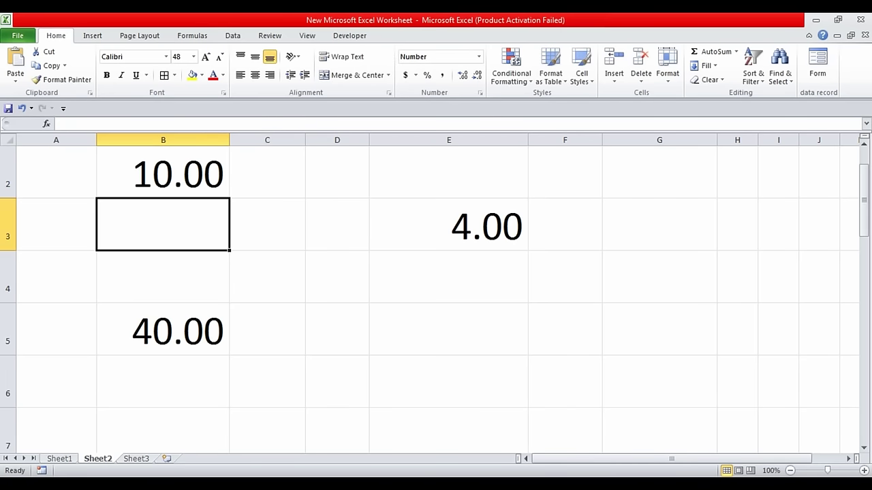
click(163, 329)
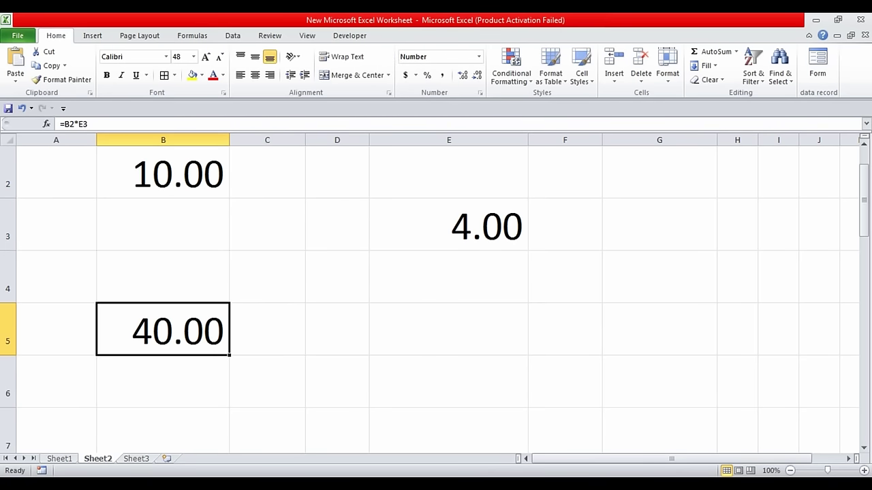
scroll(436, 293, up, 1)
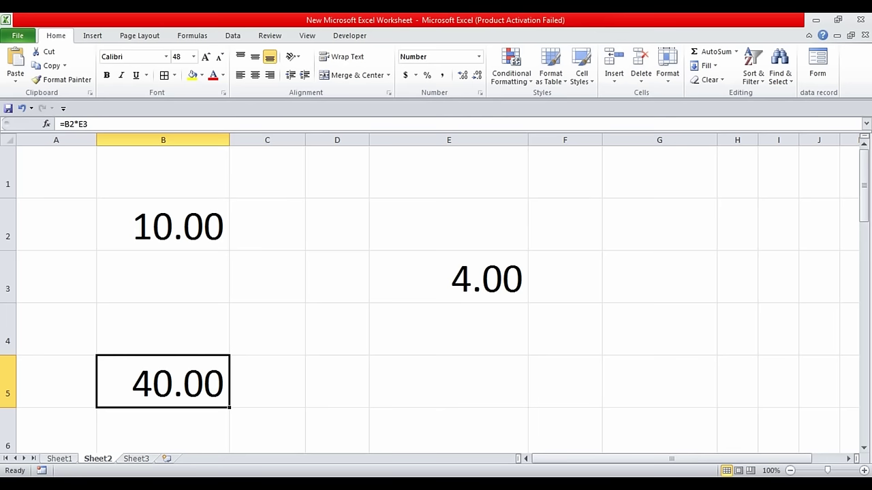
Enter =B2/E3 in B5 so it shows 2.50 (10 divided by 4).
text(=)
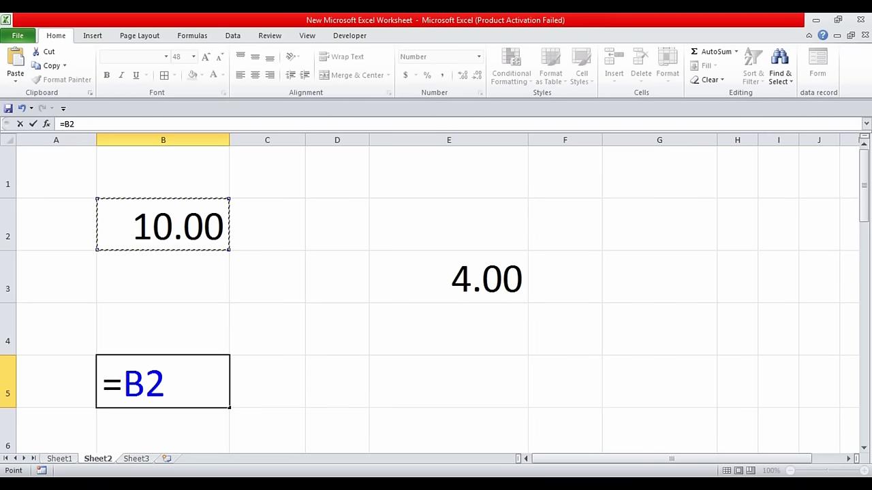
text(/)
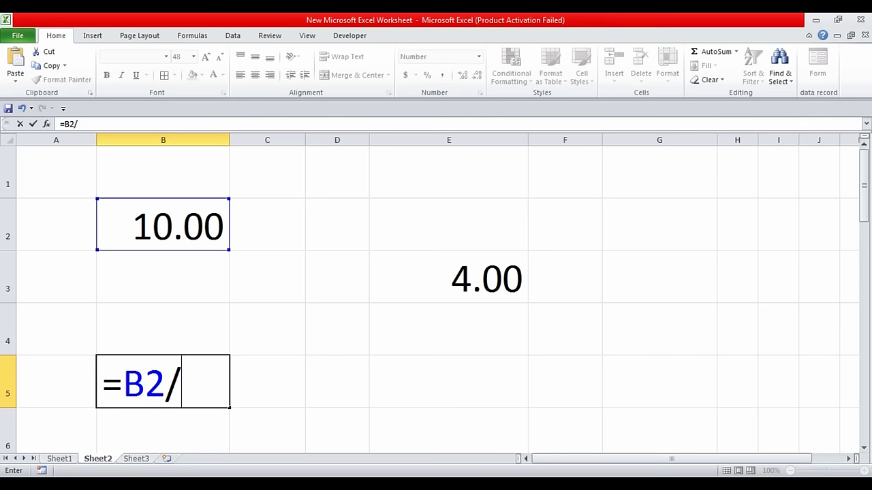
click(448, 276)
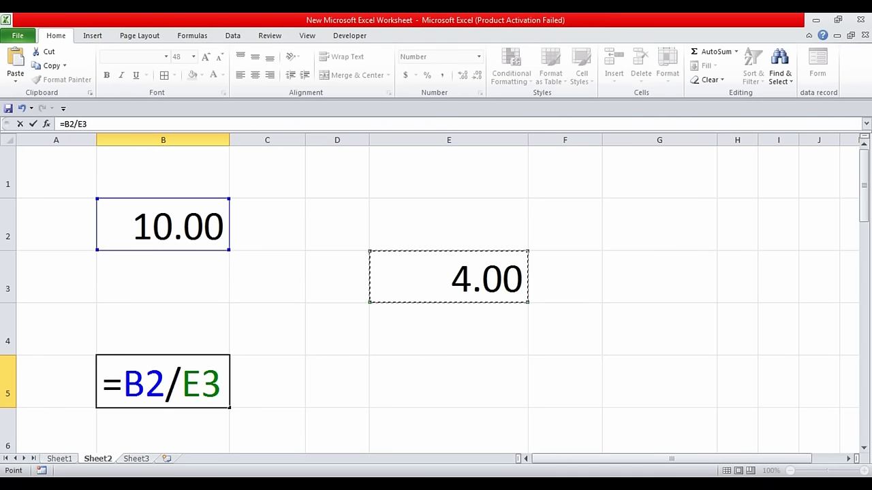
key(Return)
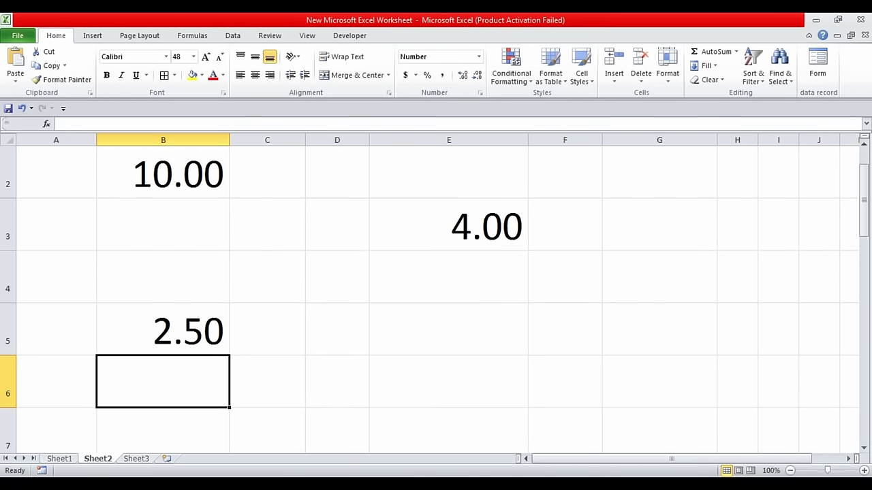
click(163, 329)
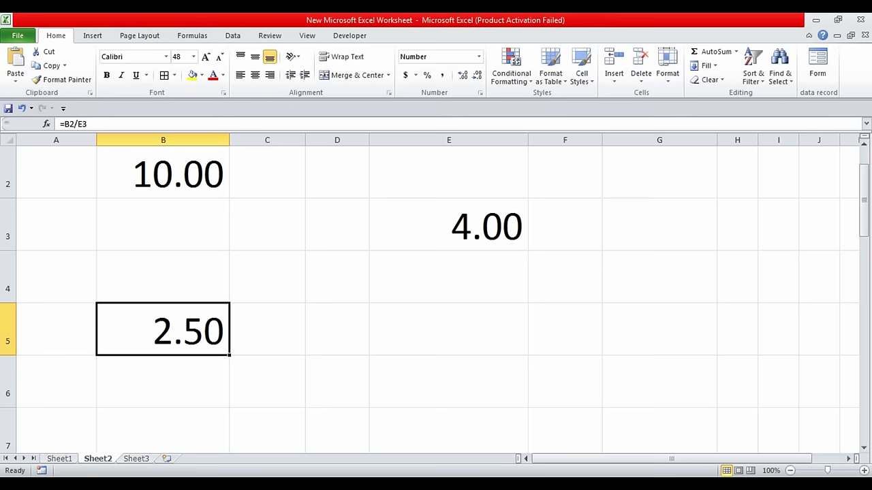
Enter =E3/B2 in B5, giving 0.40.
text(=)
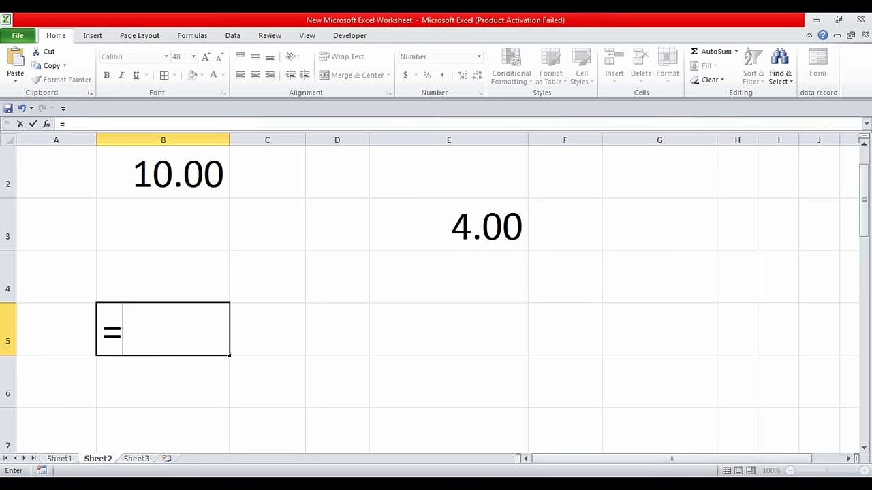
click(448, 224)
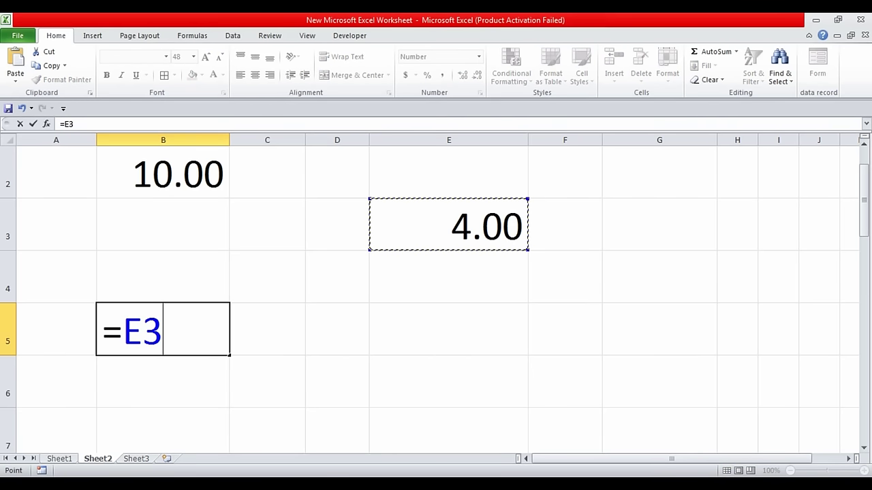
text(/)
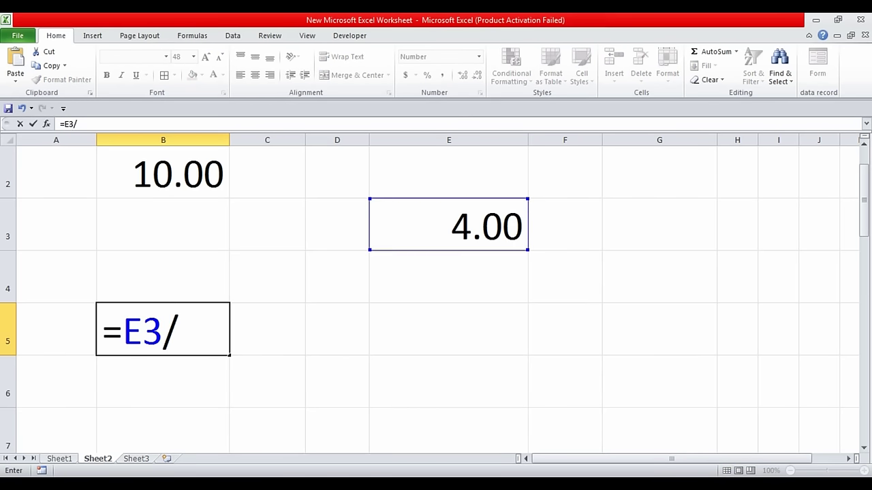
click(163, 173)
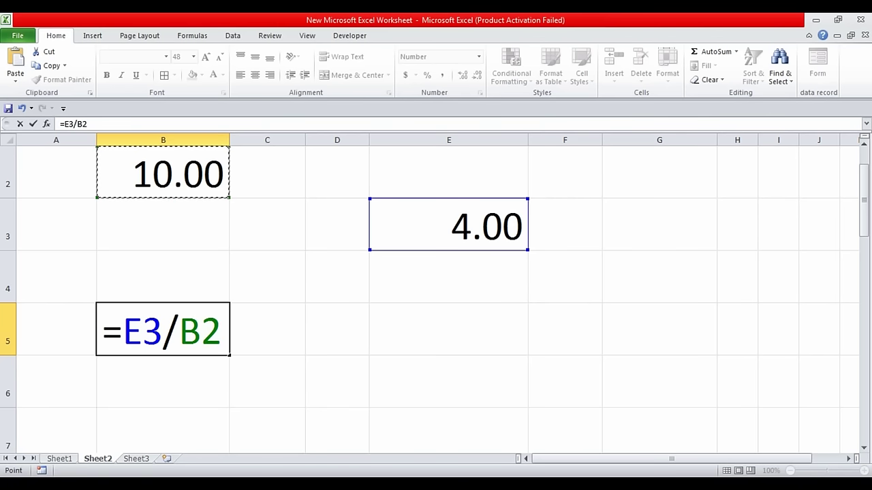
key(Return)
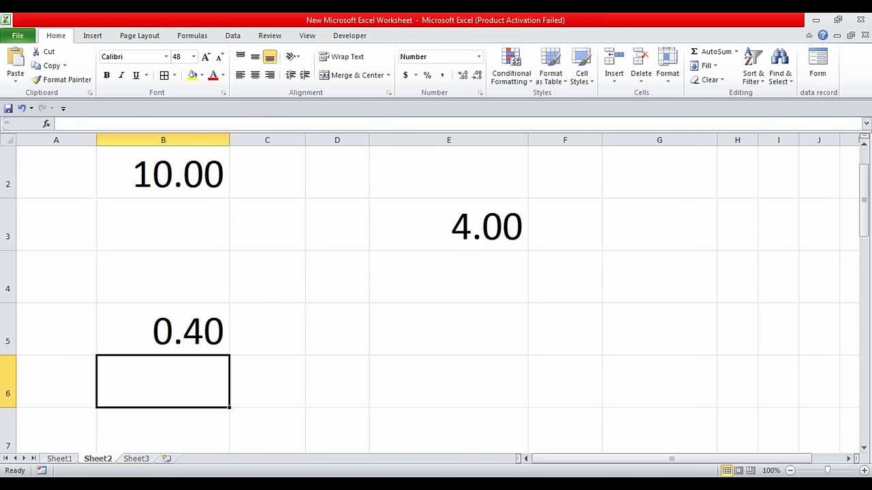
Delete all contents of the range B2:E5.
scroll(436, 293, up, 1)
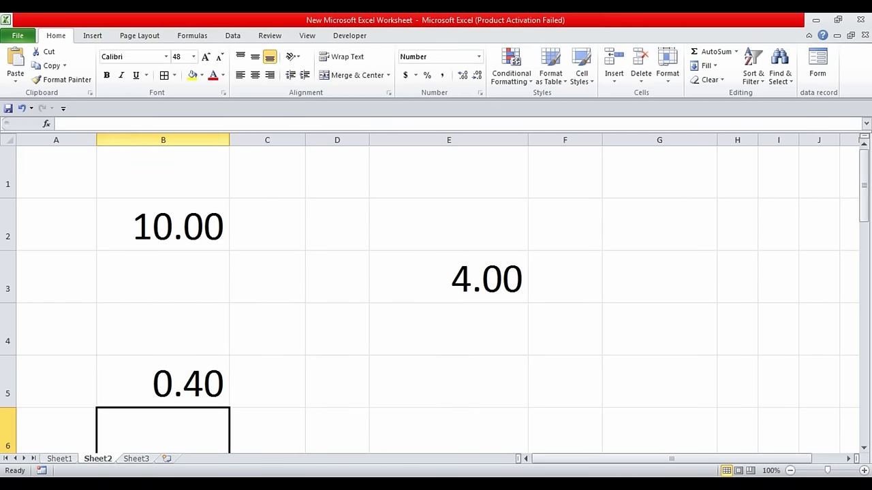
drag(163, 225, 477, 382)
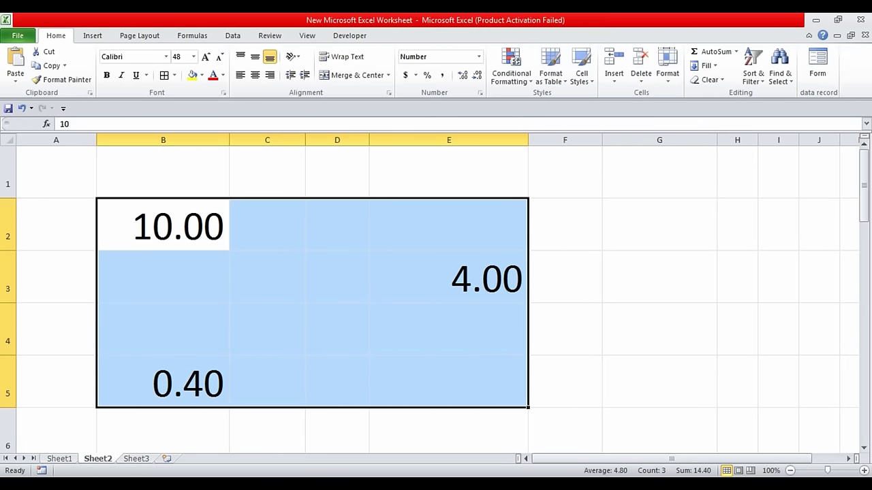
key(Delete)
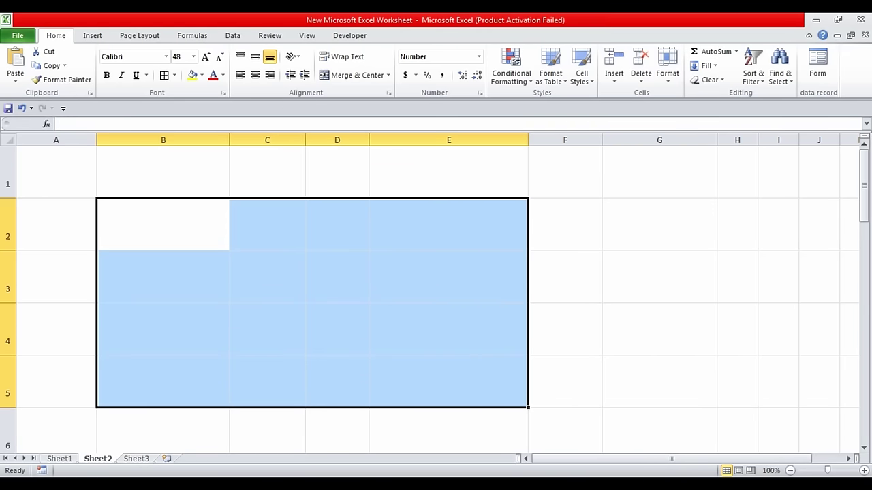
Widen columns C and A, then enter 540 in B2 and 600 in C2.
drag(305, 139, 325, 140)
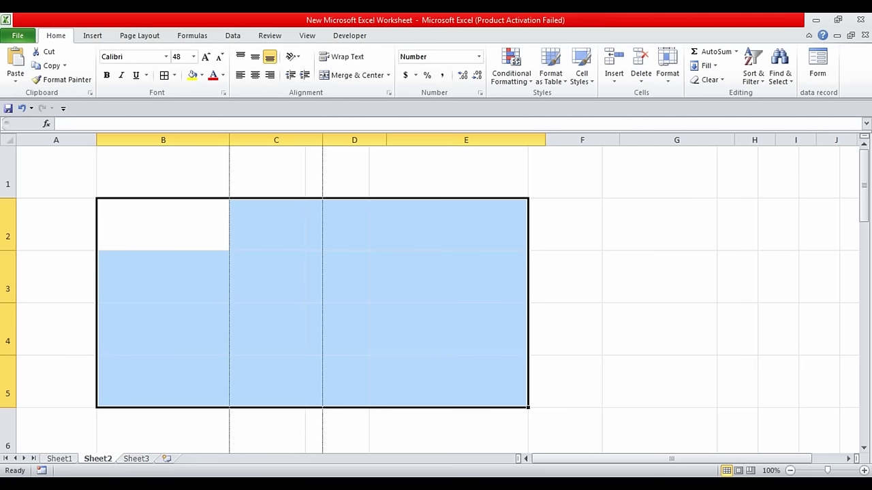
click(357, 171)
drag(97, 140, 136, 140)
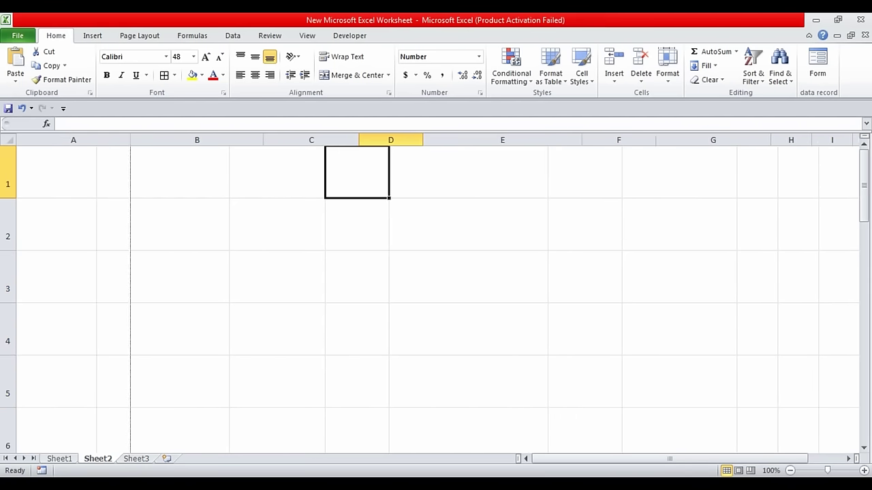
click(201, 225)
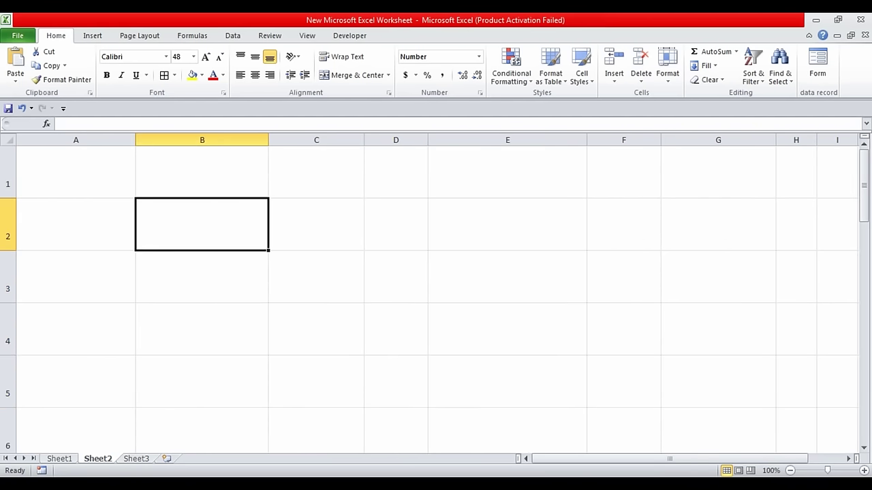
text(540)
key(Tab)
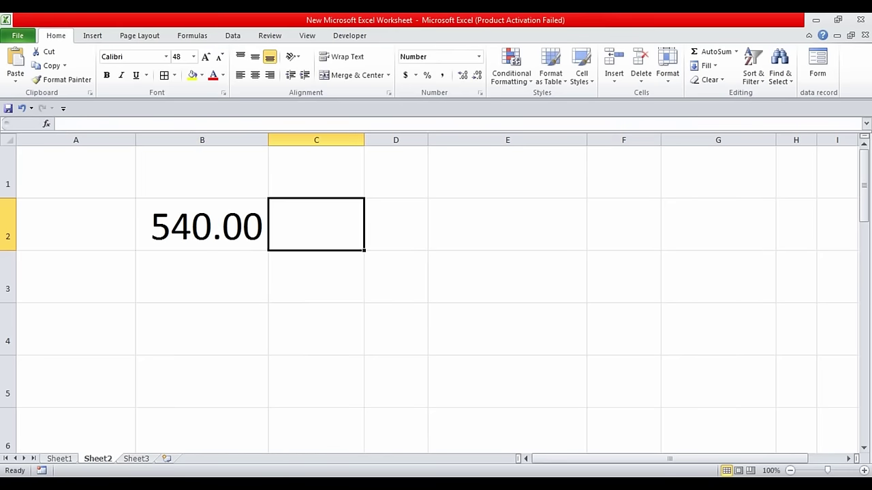
text(600)
key(Return)
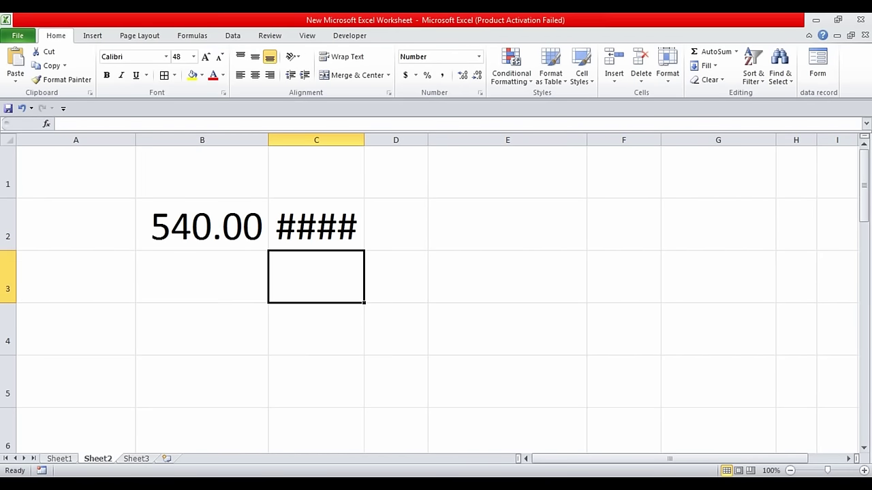
Widen columns C and D so 600.00 and the upcoming result fit.
drag(364, 140, 407, 140)
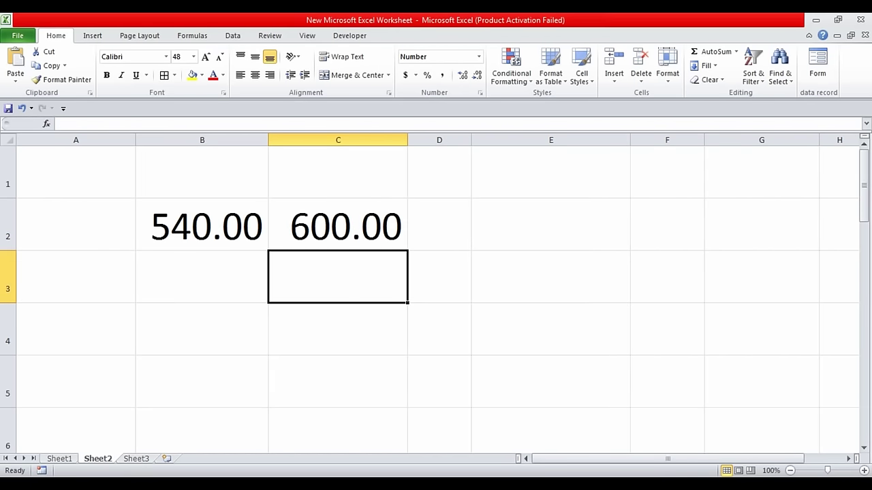
click(338, 225)
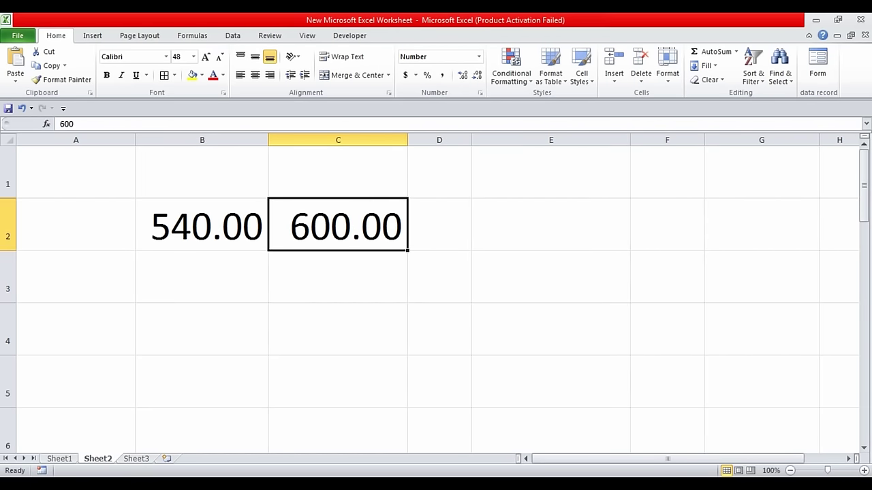
click(202, 224)
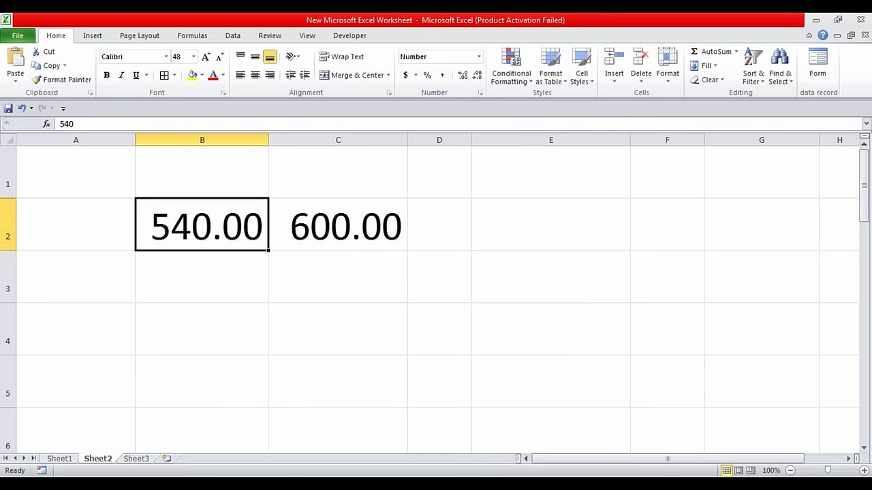
drag(471, 140, 524, 139)
click(466, 224)
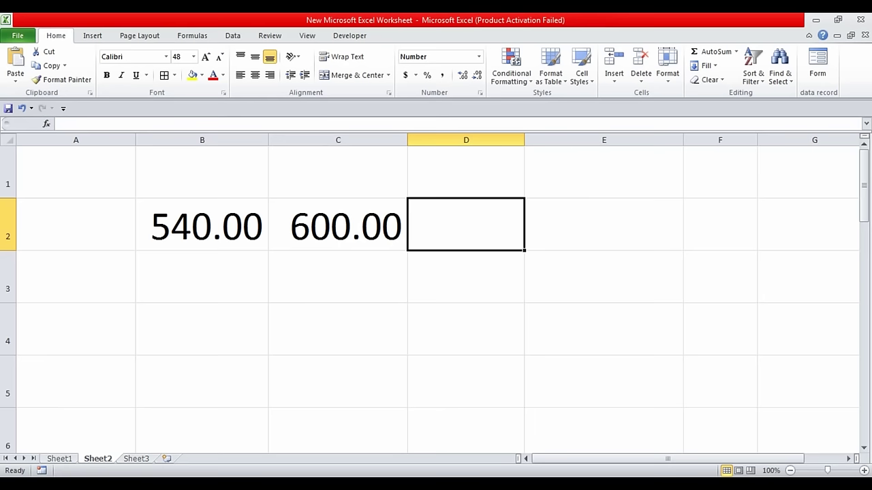
Enter =B2/C2 in D2, showing 0.90 from 540.00 over 600.00.
text(=)
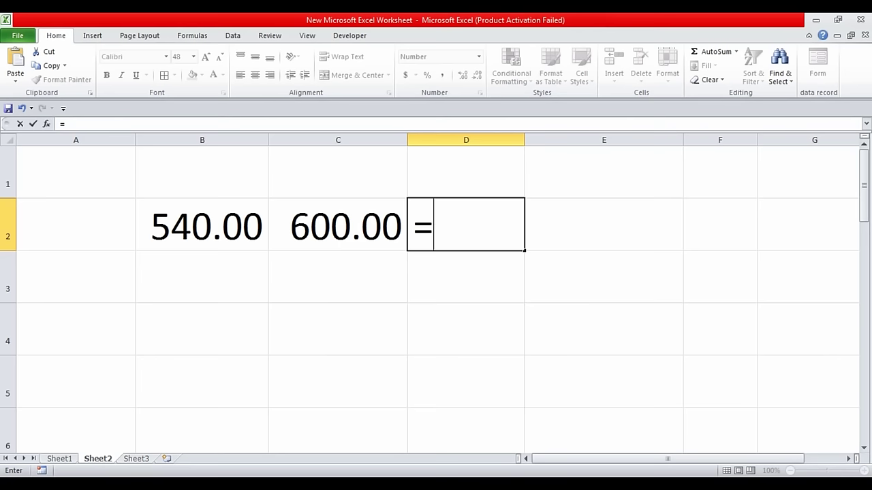
click(202, 224)
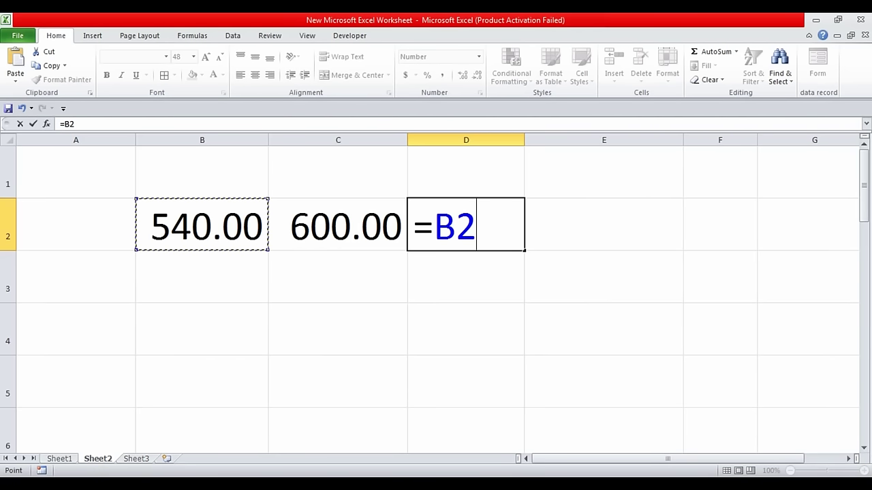
text(/)
click(338, 224)
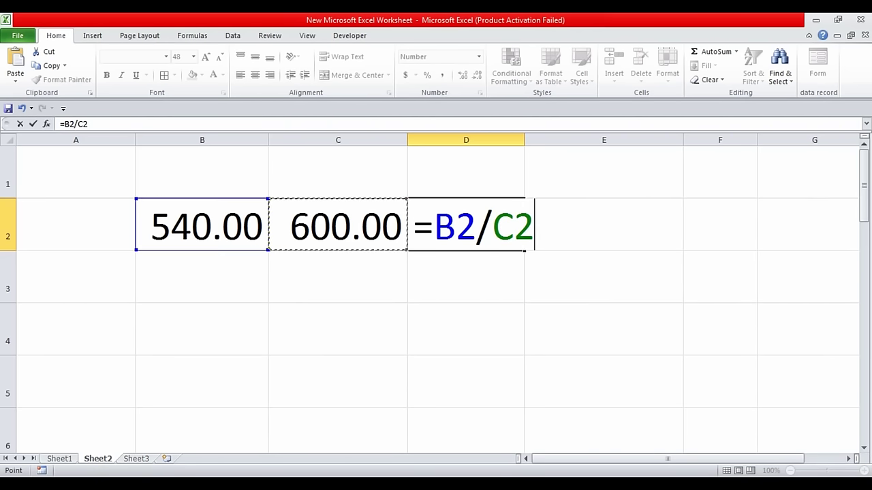
key(Return)
click(466, 224)
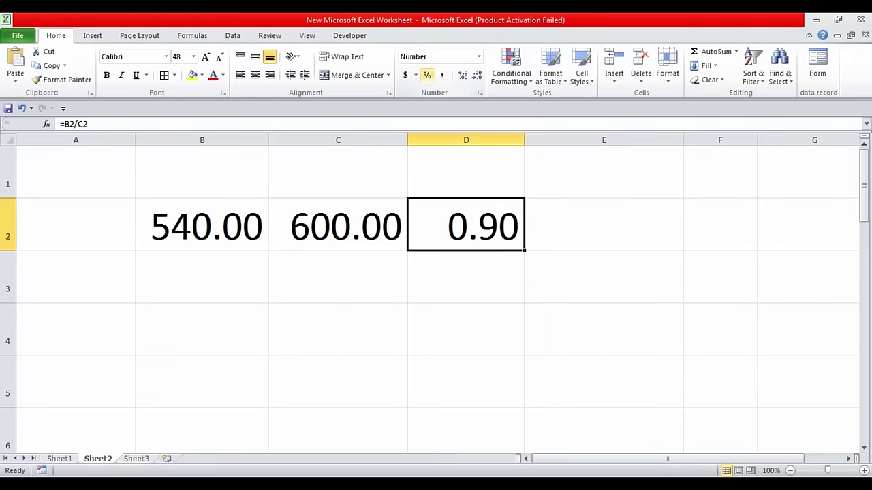
Apply Percent Style to D2's =B2/C2 result.
click(427, 75)
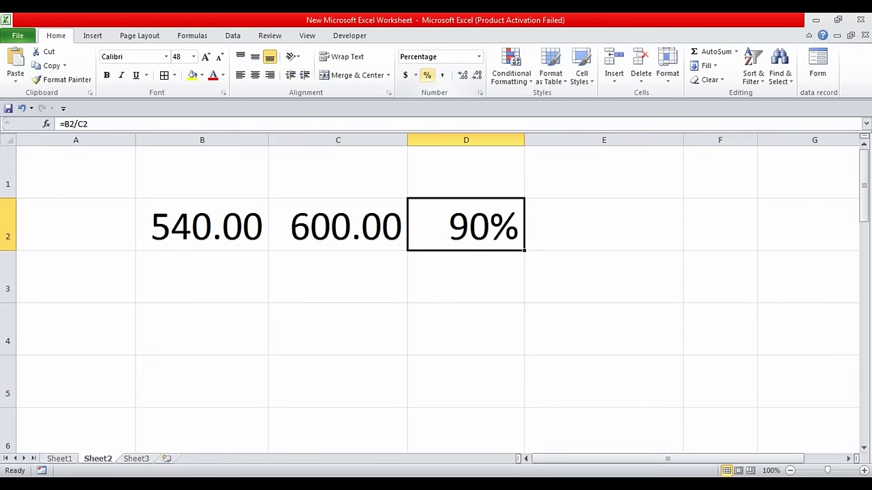
click(466, 276)
click(466, 225)
Retest with B2 at 300, then 600 (100%), and fill D2 yellow.
click(338, 224)
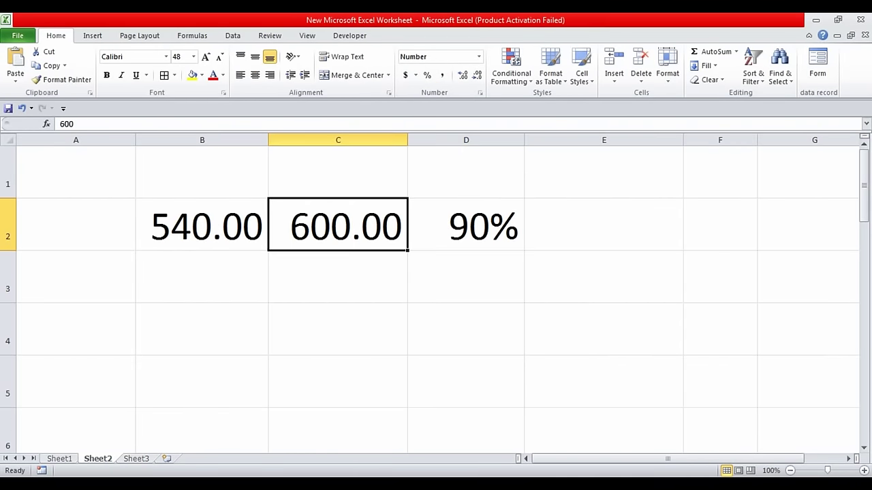
click(201, 225)
text(300)
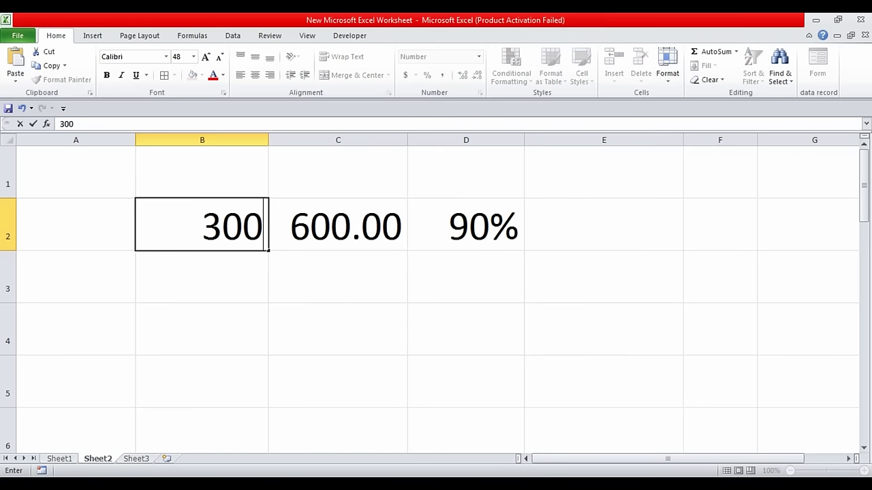
key(Return)
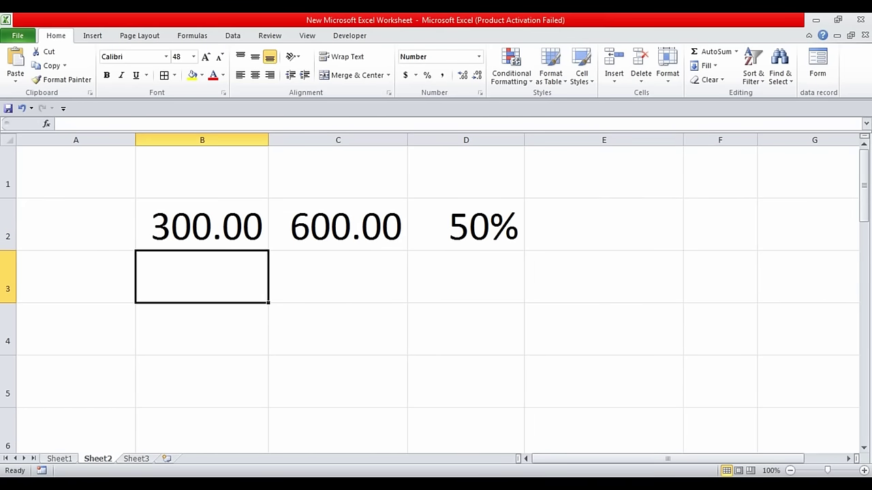
click(466, 225)
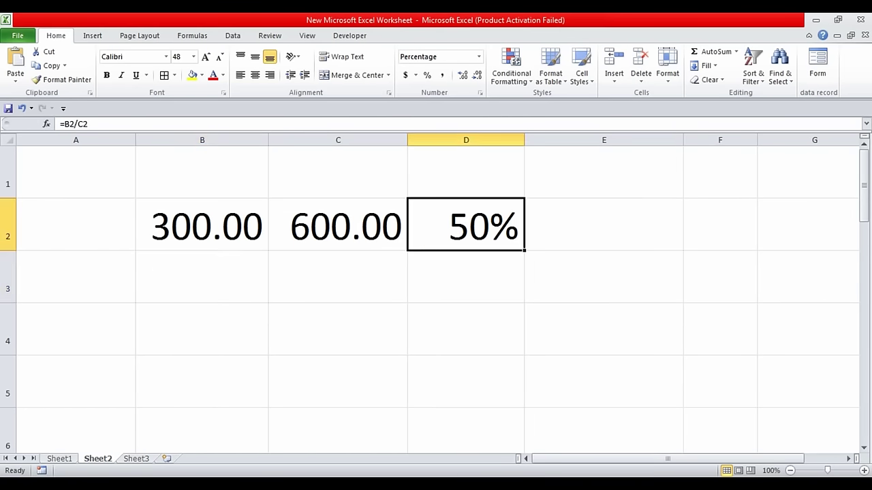
click(202, 225)
text(6)
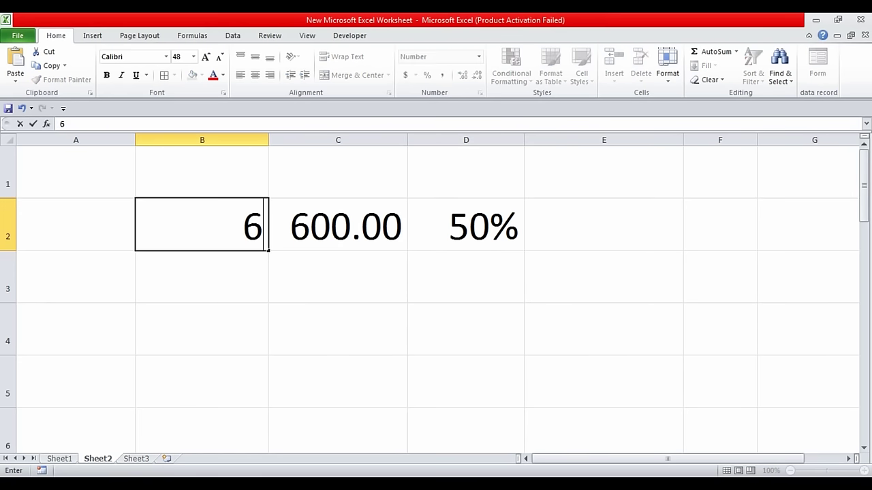
text(00)
key(Return)
click(465, 225)
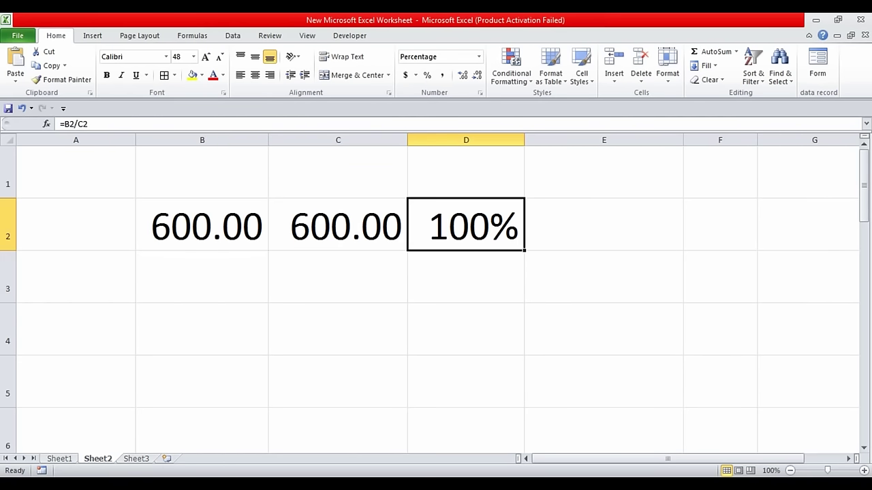
click(192, 75)
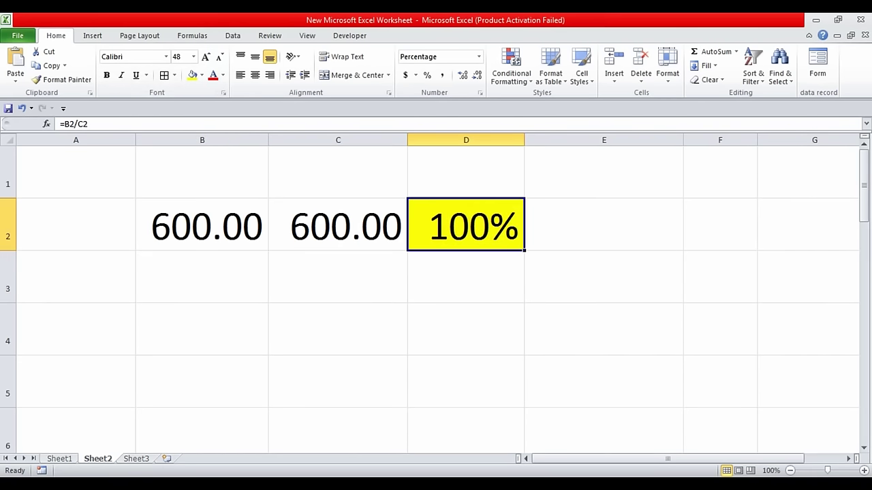
Enter 500 in B2 and 550 in C2.
click(338, 276)
click(202, 225)
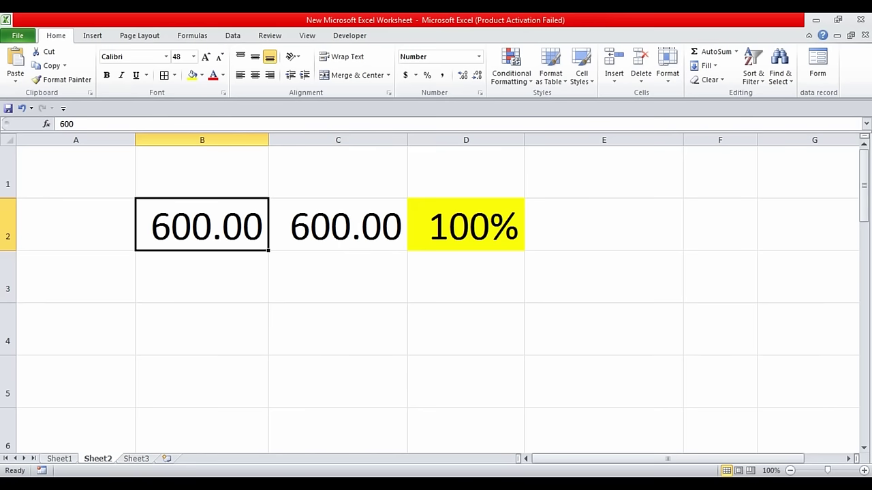
text(500)
key(Tab)
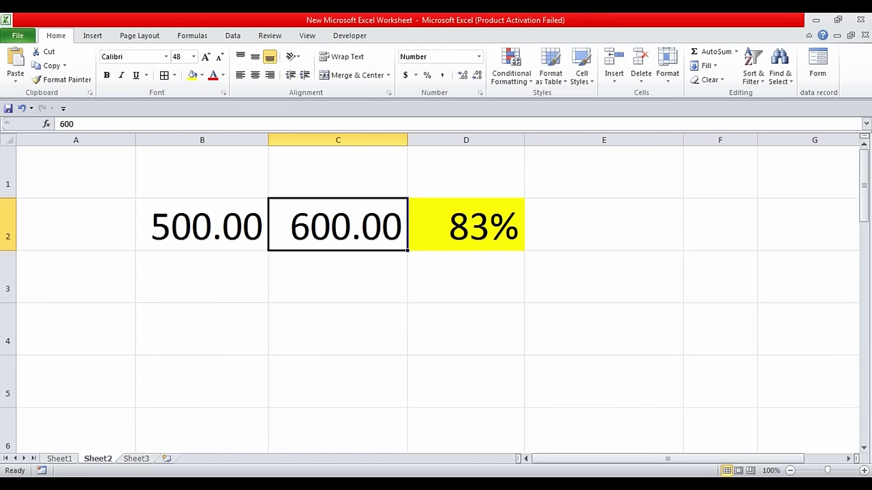
text(550)
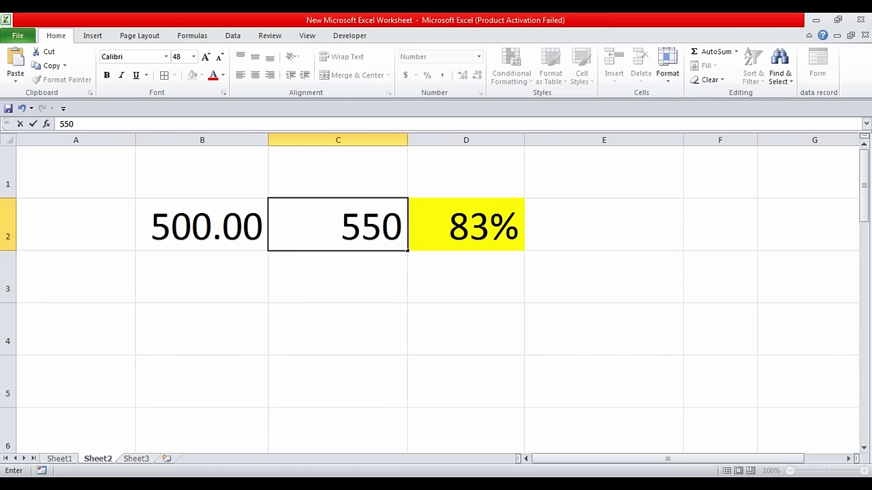
key(Return)
Show D2 with two decimals as 90.91% and auto-fit column D.
click(466, 225)
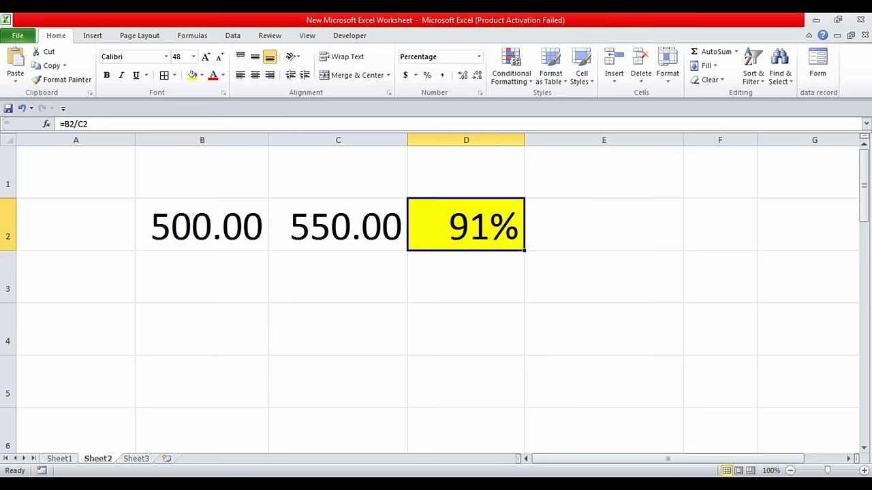
click(462, 75)
click(462, 75)
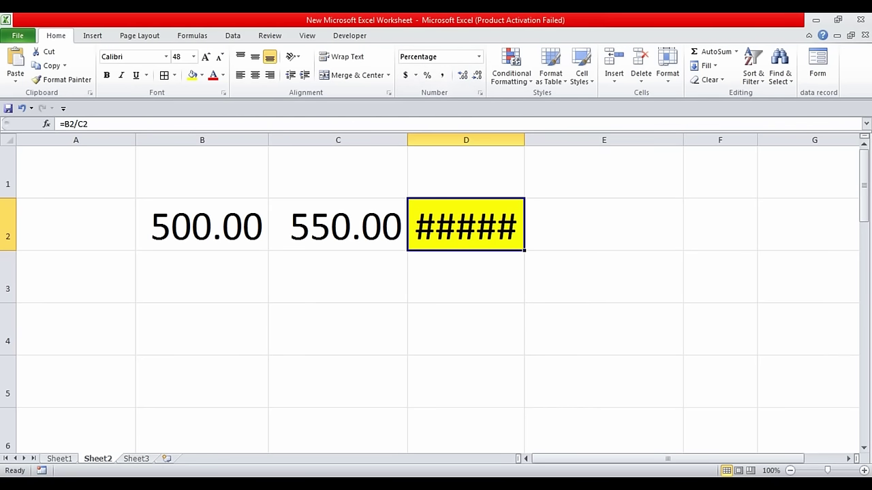
double_click(525, 140)
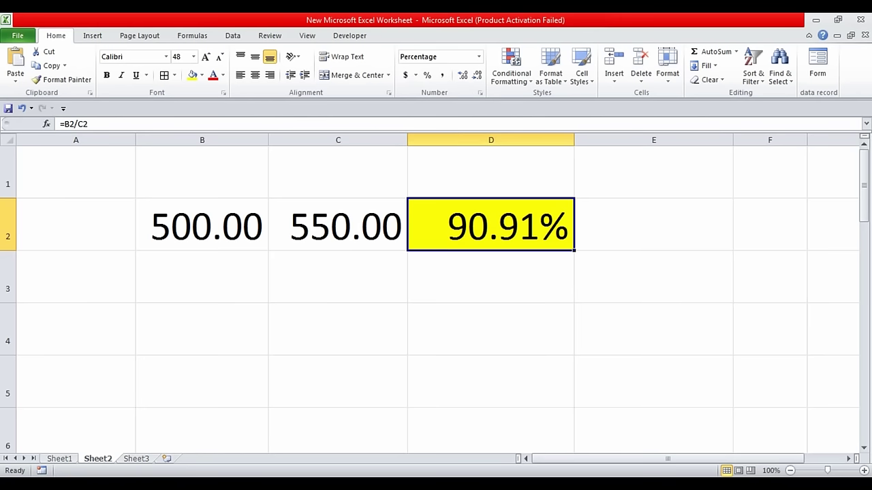
click(201, 225)
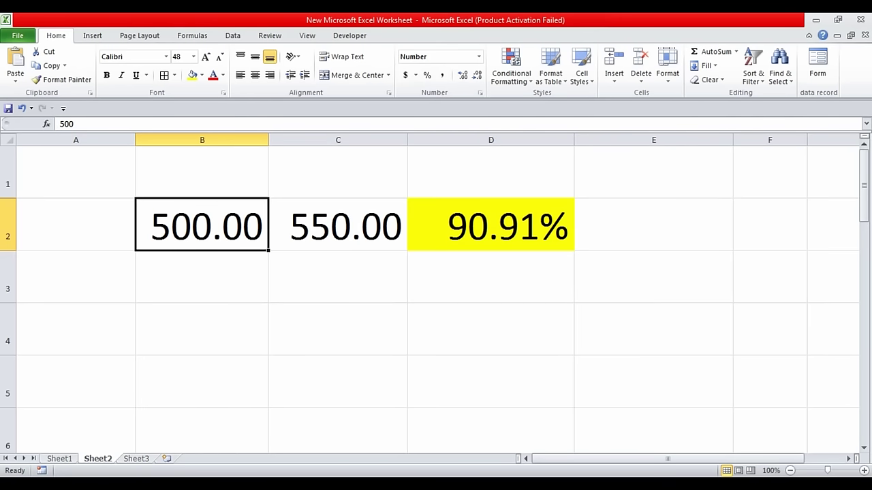
Enter 140 in B2 and 100 in C2.
text(140)
key(Return)
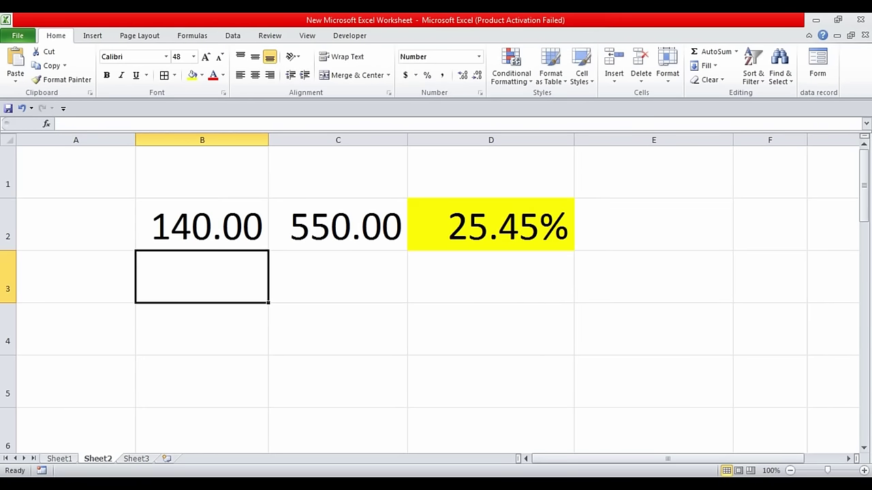
click(338, 225)
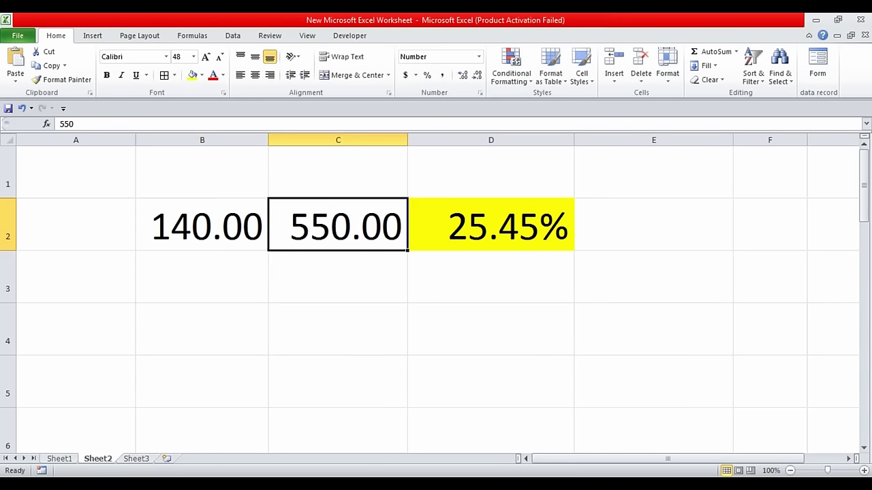
text(100)
click(201, 225)
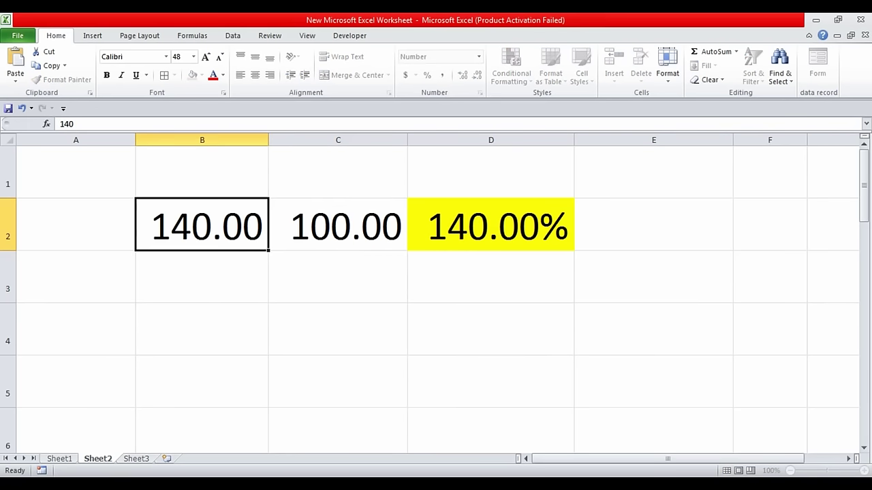
Retest the percentage with B2 values 25 and then 50.
text(25)
key(Return)
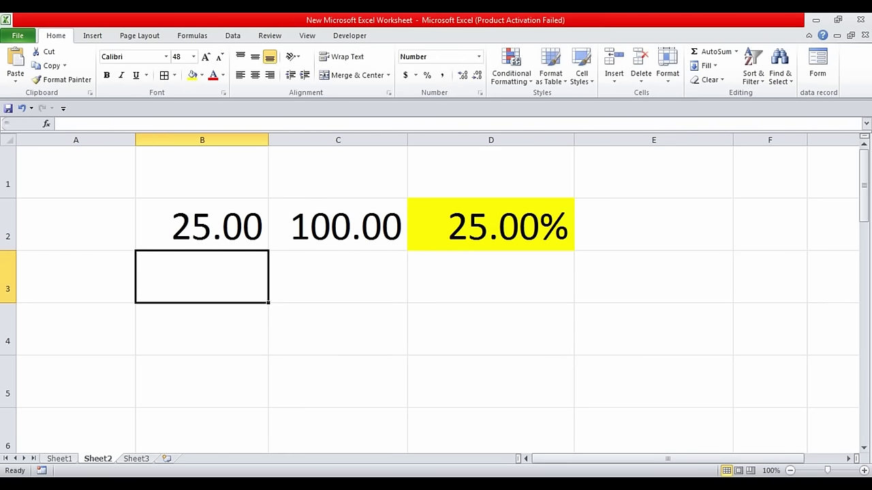
click(202, 225)
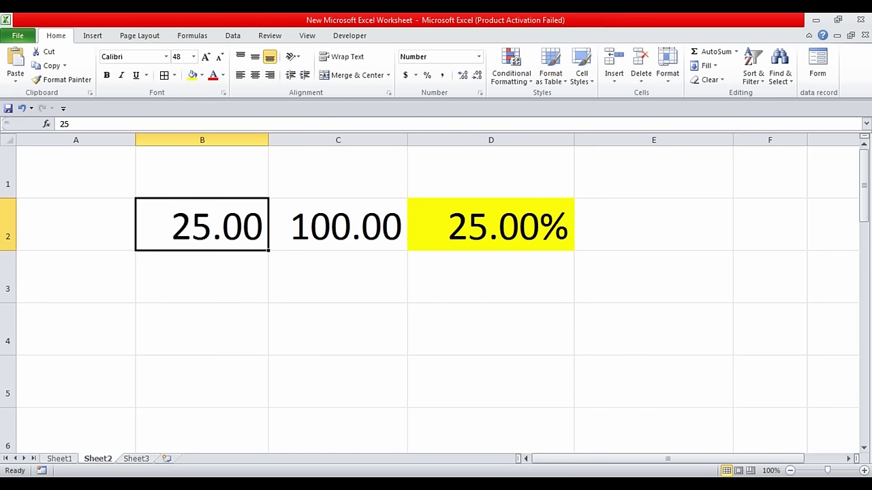
text(50)
click(338, 224)
Try 75 and then 80 in B2, and select D2 to check it reads 80.00%.
click(201, 224)
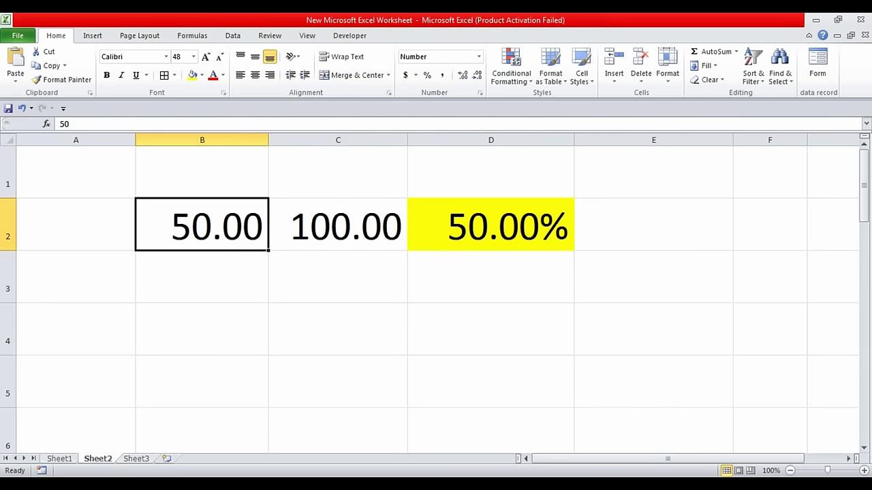
text(75)
click(338, 224)
click(202, 225)
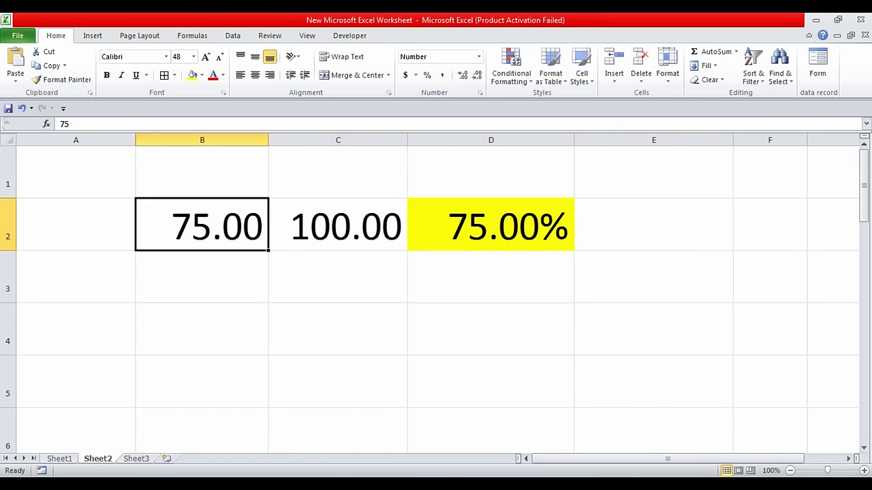
text(80)
click(338, 225)
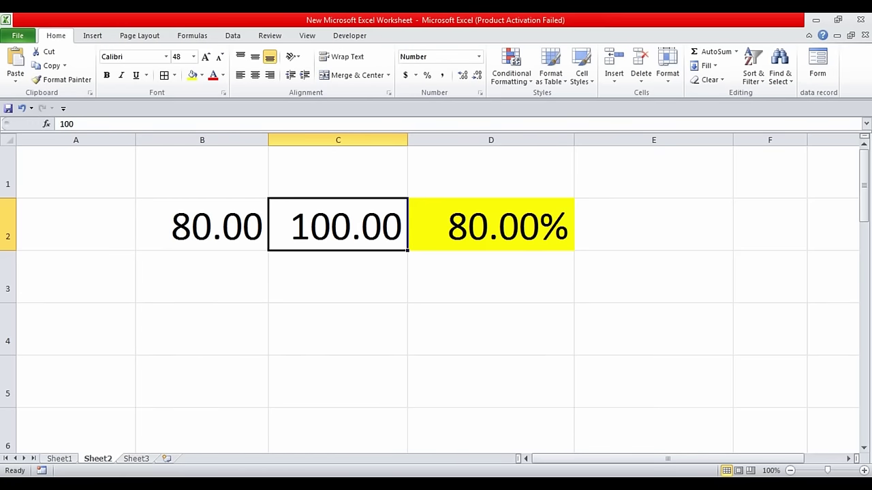
click(490, 225)
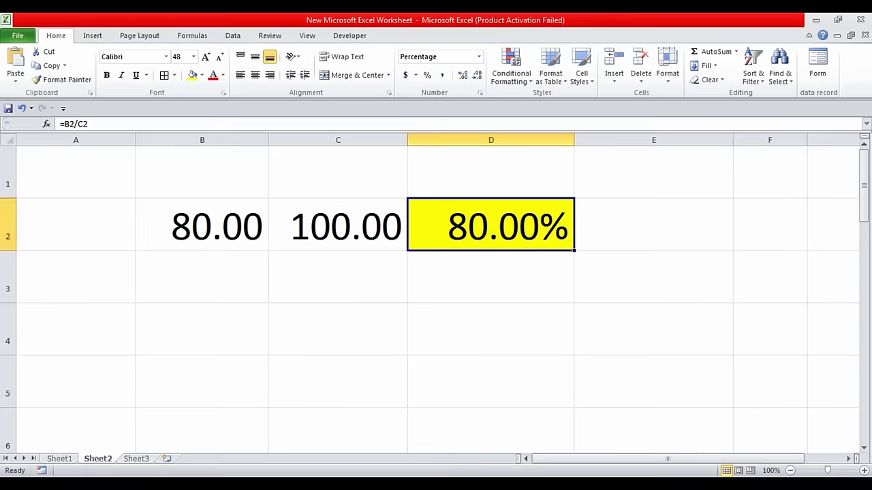
click(338, 276)
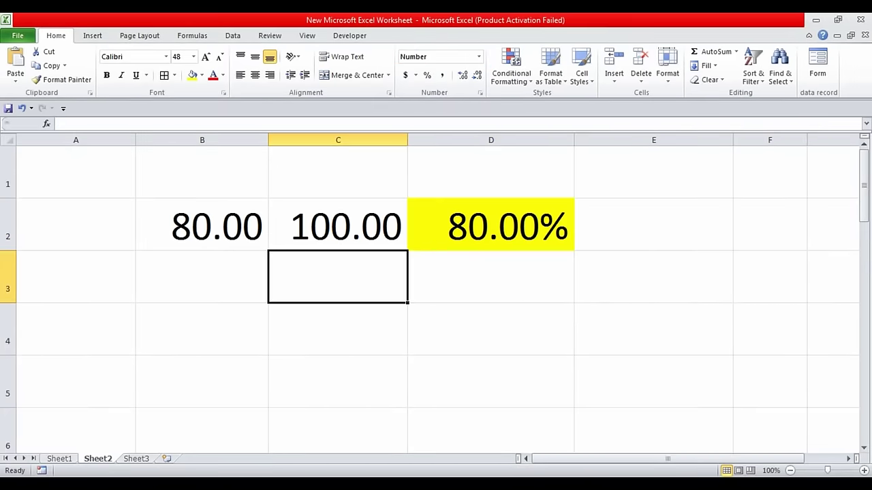